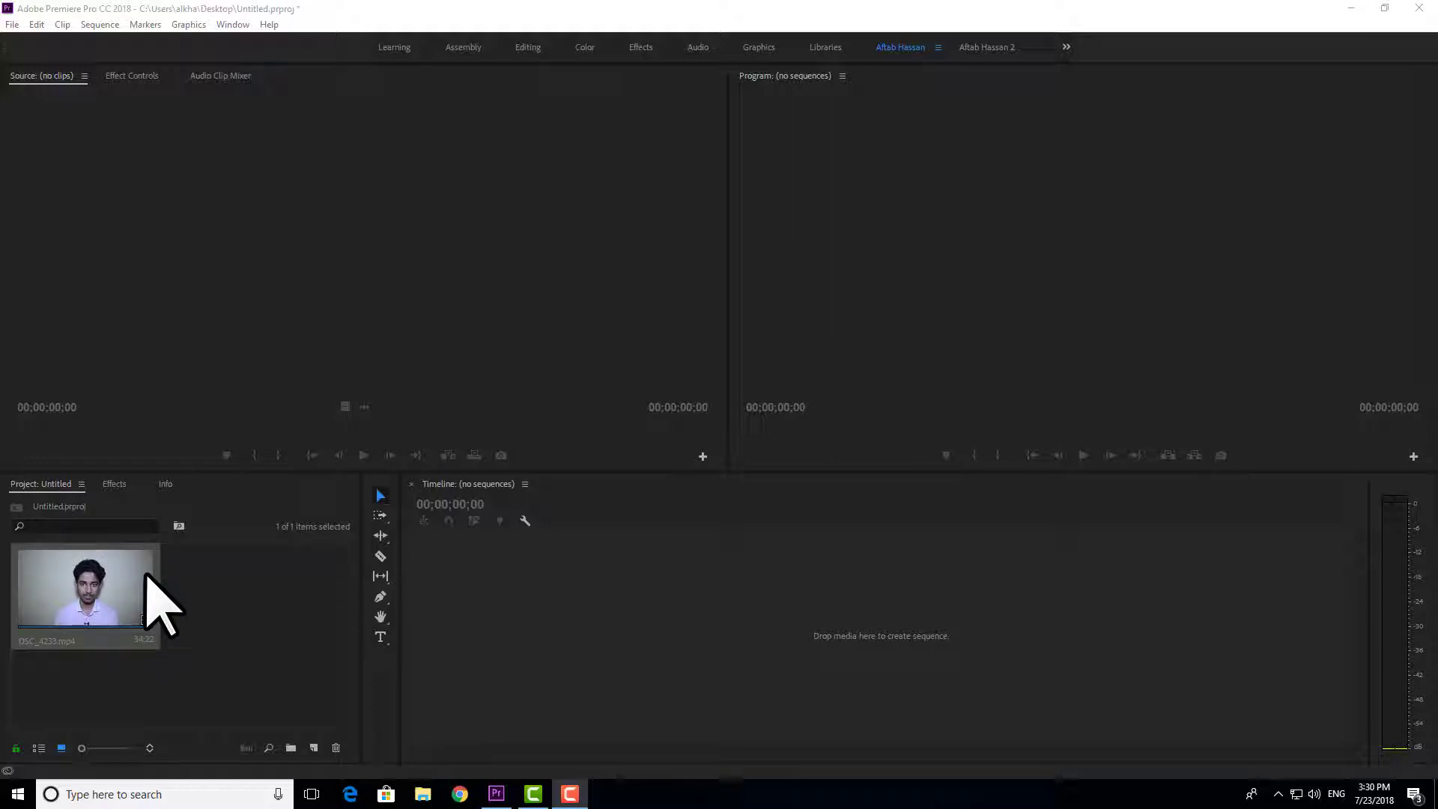
# Open DSC_4233.mp4 in the Source Monitor, then make the Timeline the active panel
pyautogui.doubleClick(80, 592)
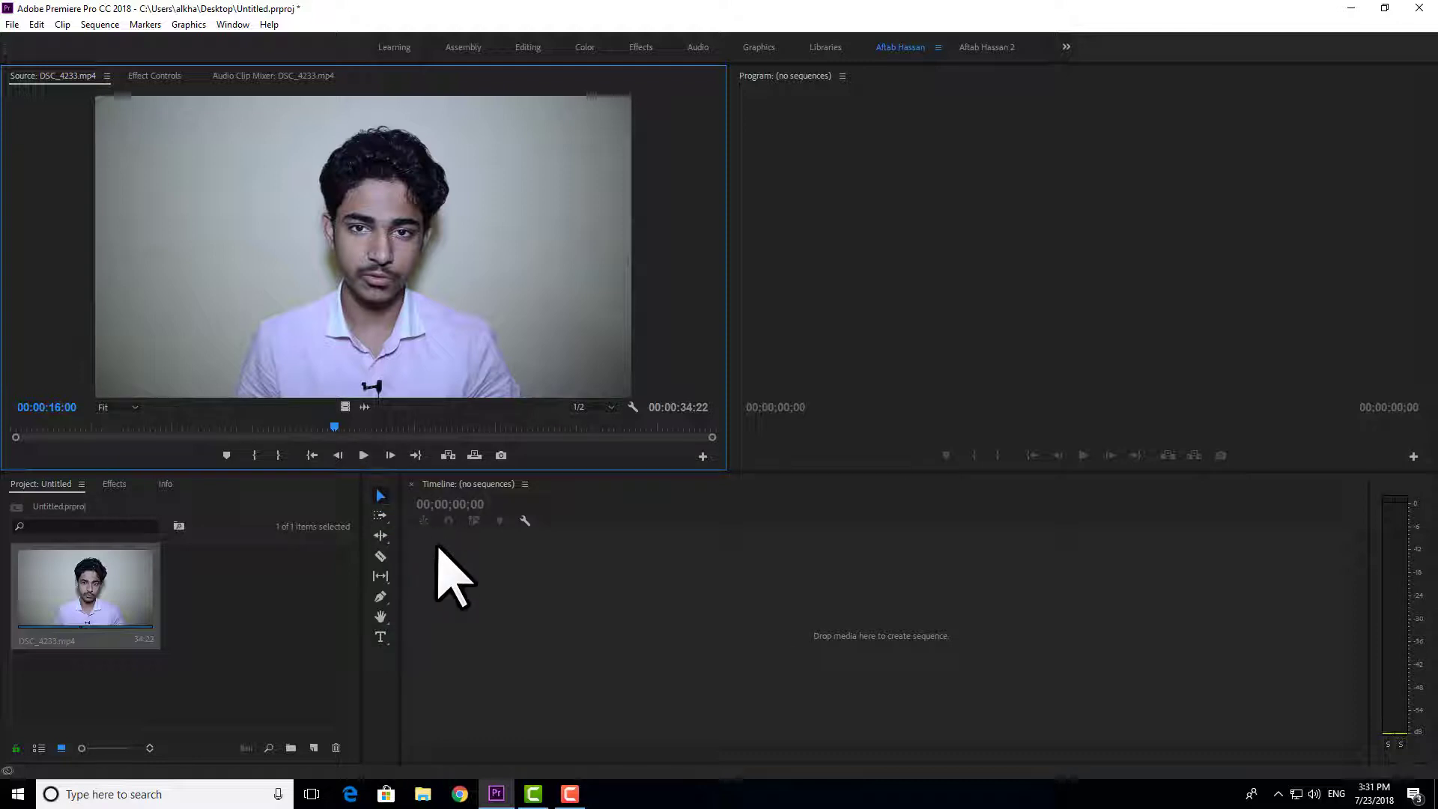
pyautogui.click(460, 574)
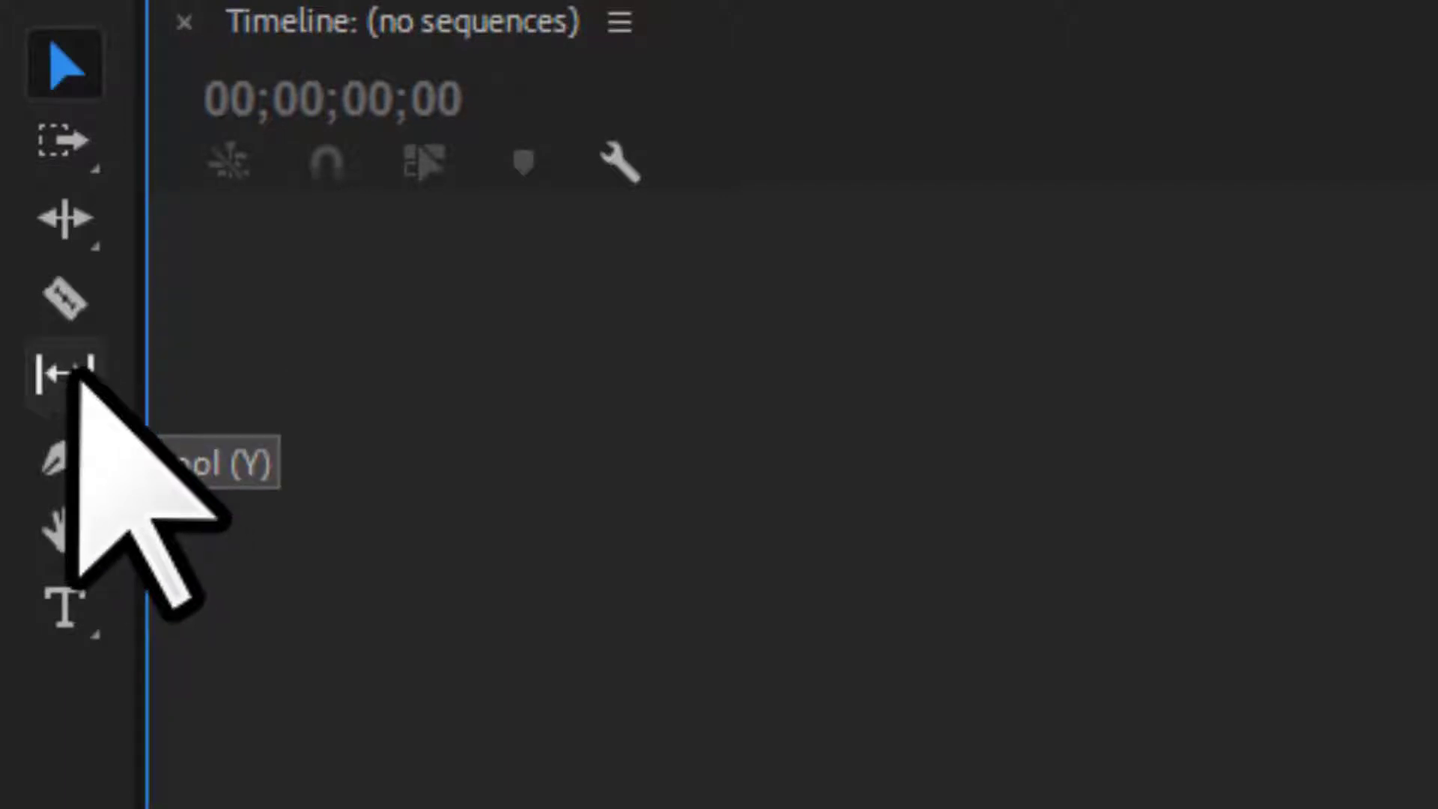
# Select the Slip Tool from its Tools panel flyout and keep it active
pyautogui.click(79, 374)
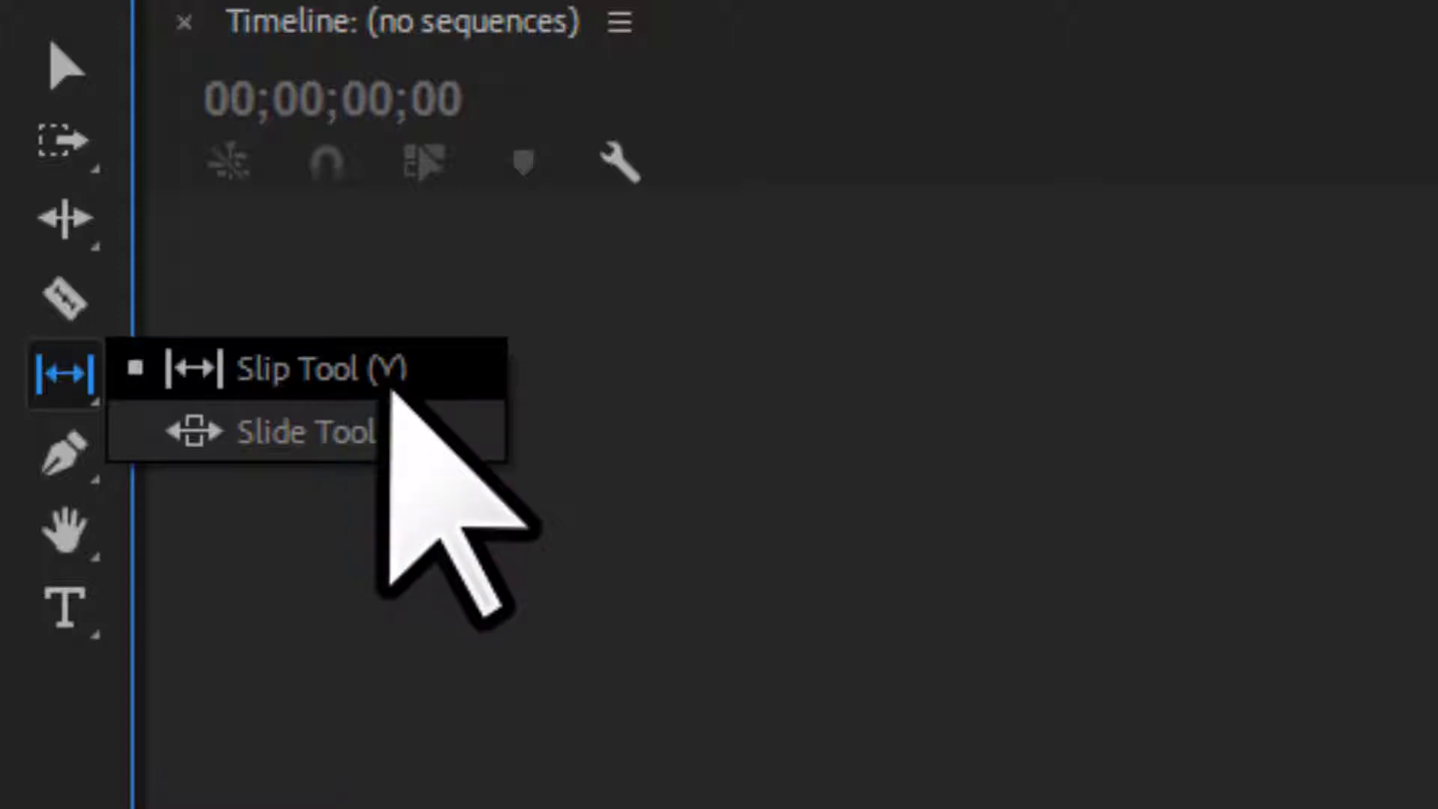
pyautogui.click(375, 368)
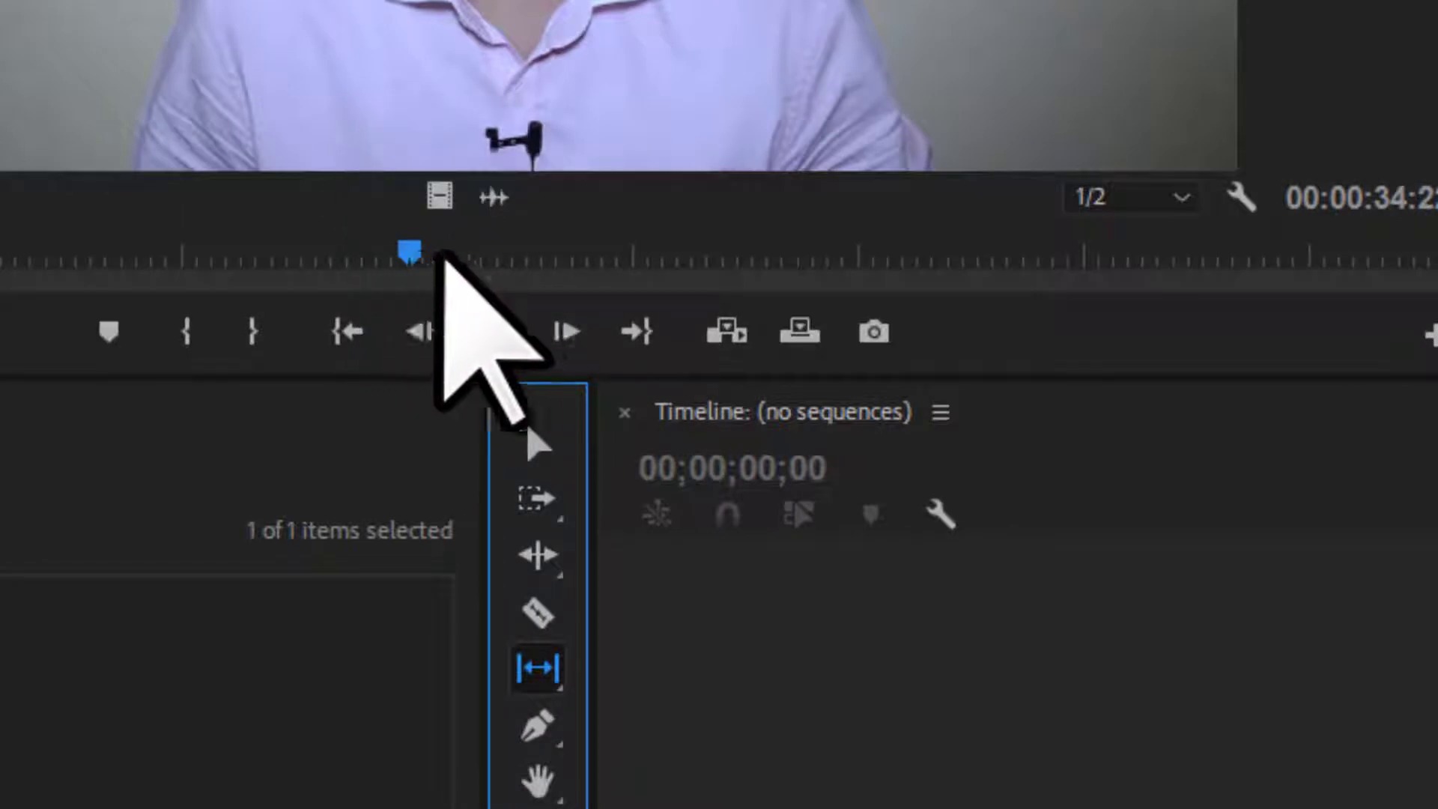
# Set the source In at 00:00:07:22 and Out at 00:00:13:20, then drag the range toward the timeline
pyautogui.click(409, 253)
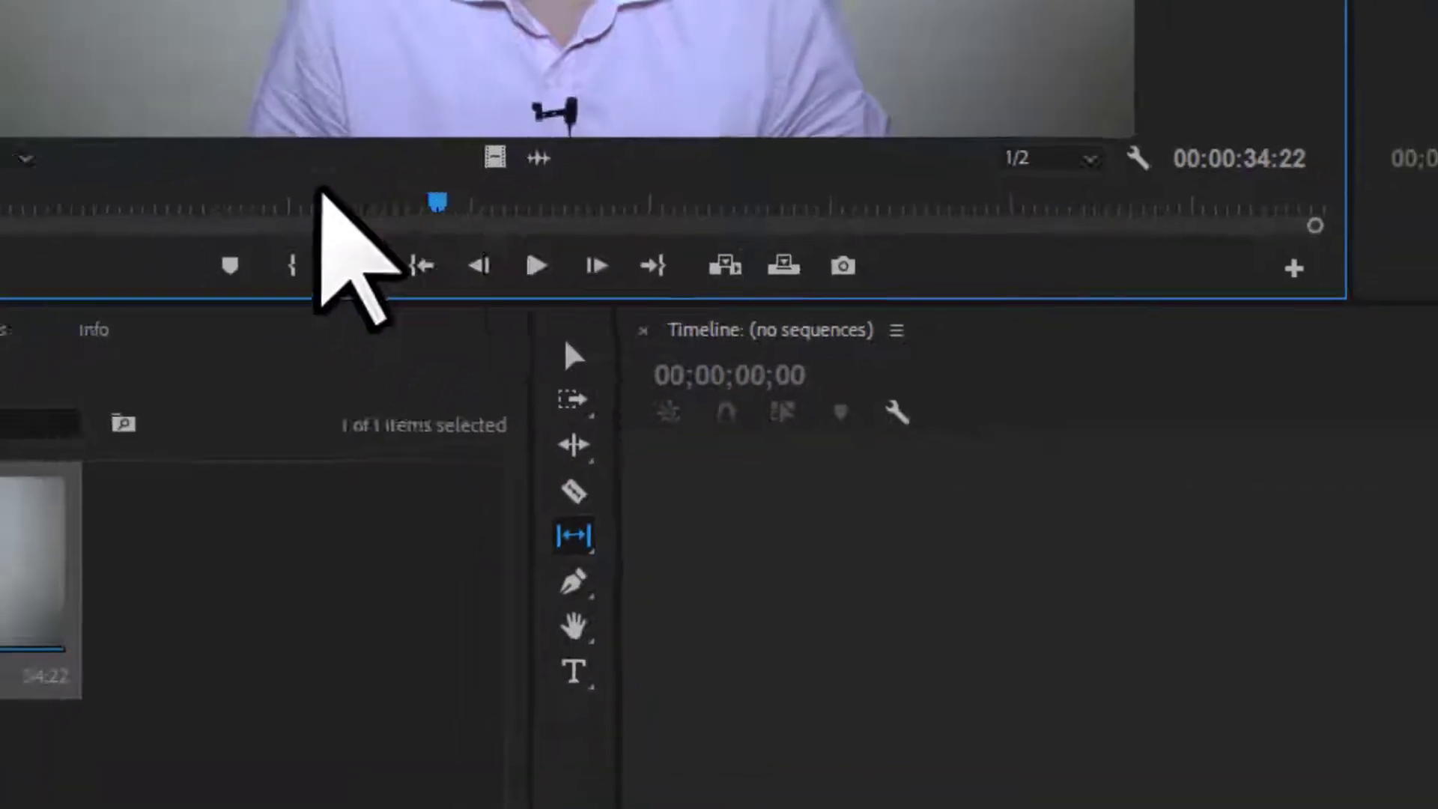
pyautogui.moveTo(322, 203); pyautogui.dragTo(191, 552)
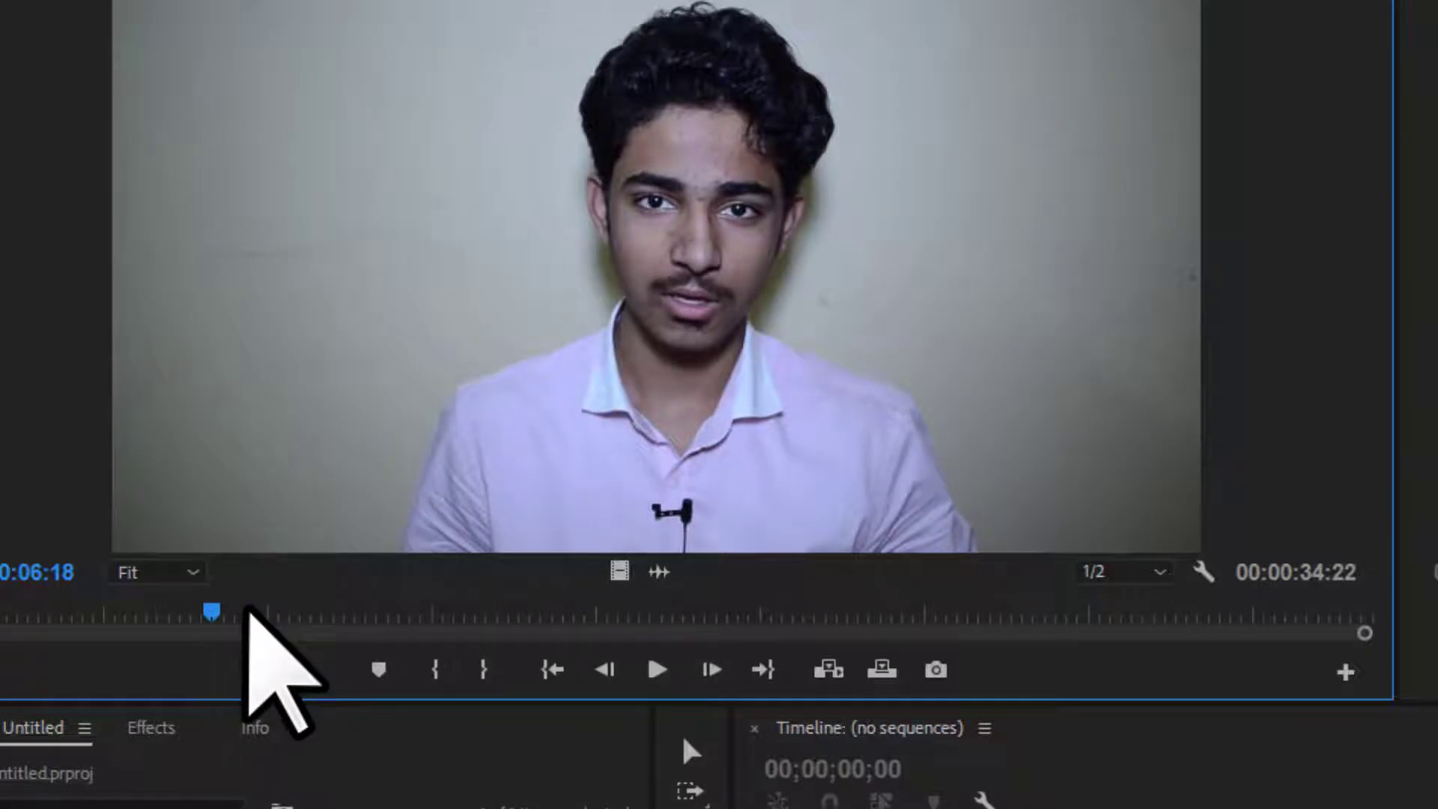
pyautogui.moveTo(217, 611); pyautogui.dragTo(381, 619)
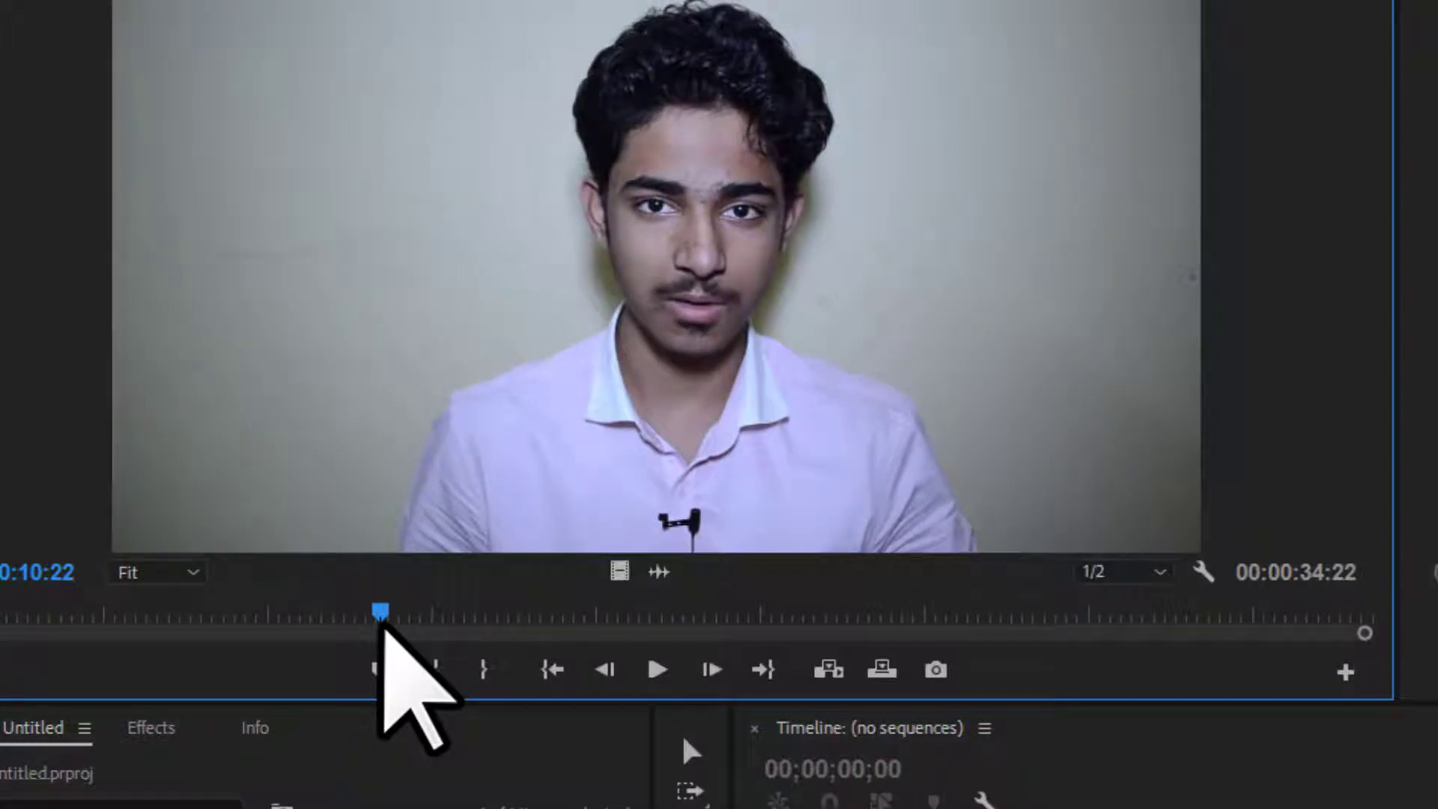
pyautogui.moveTo(381, 618); pyautogui.dragTo(257, 619)
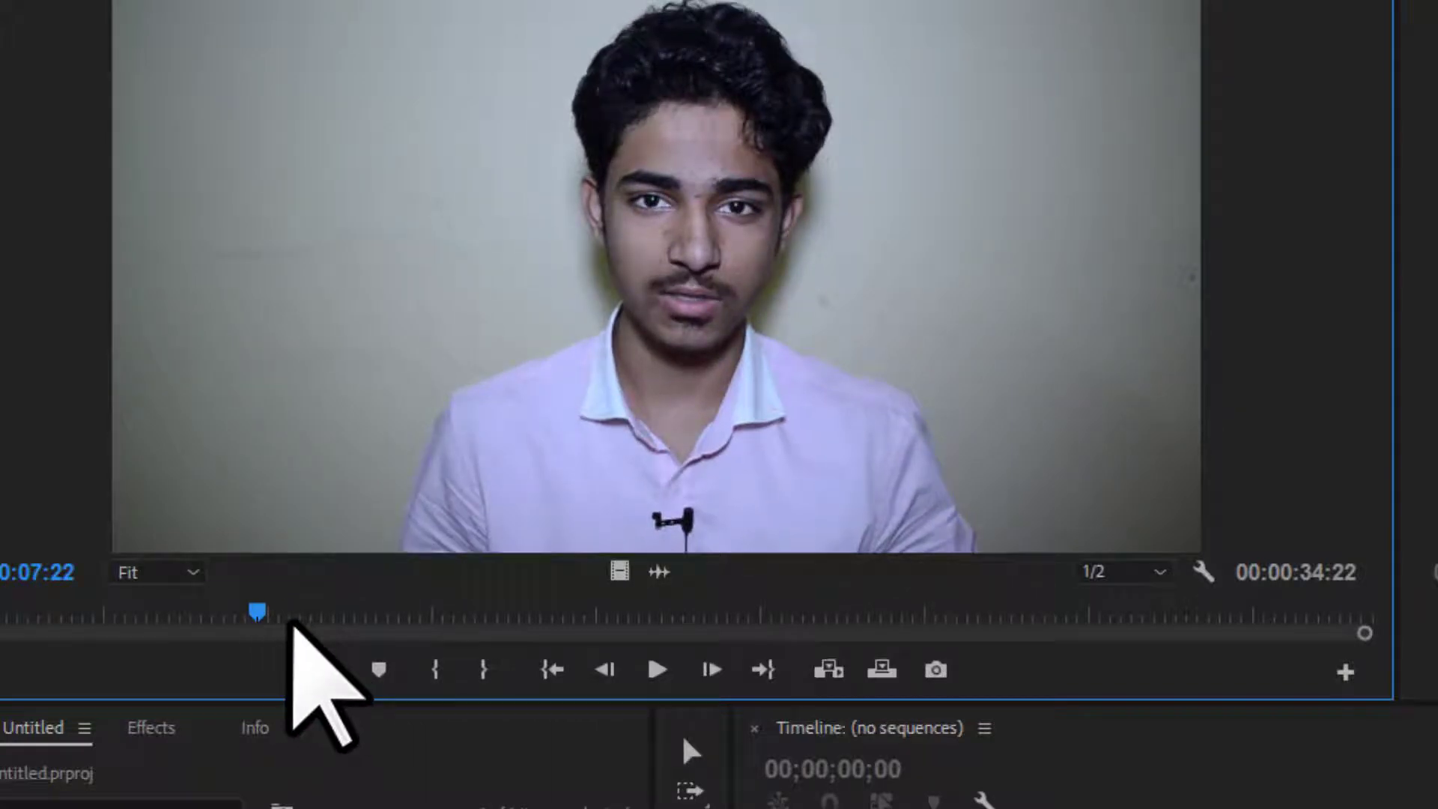
pyautogui.press('i')
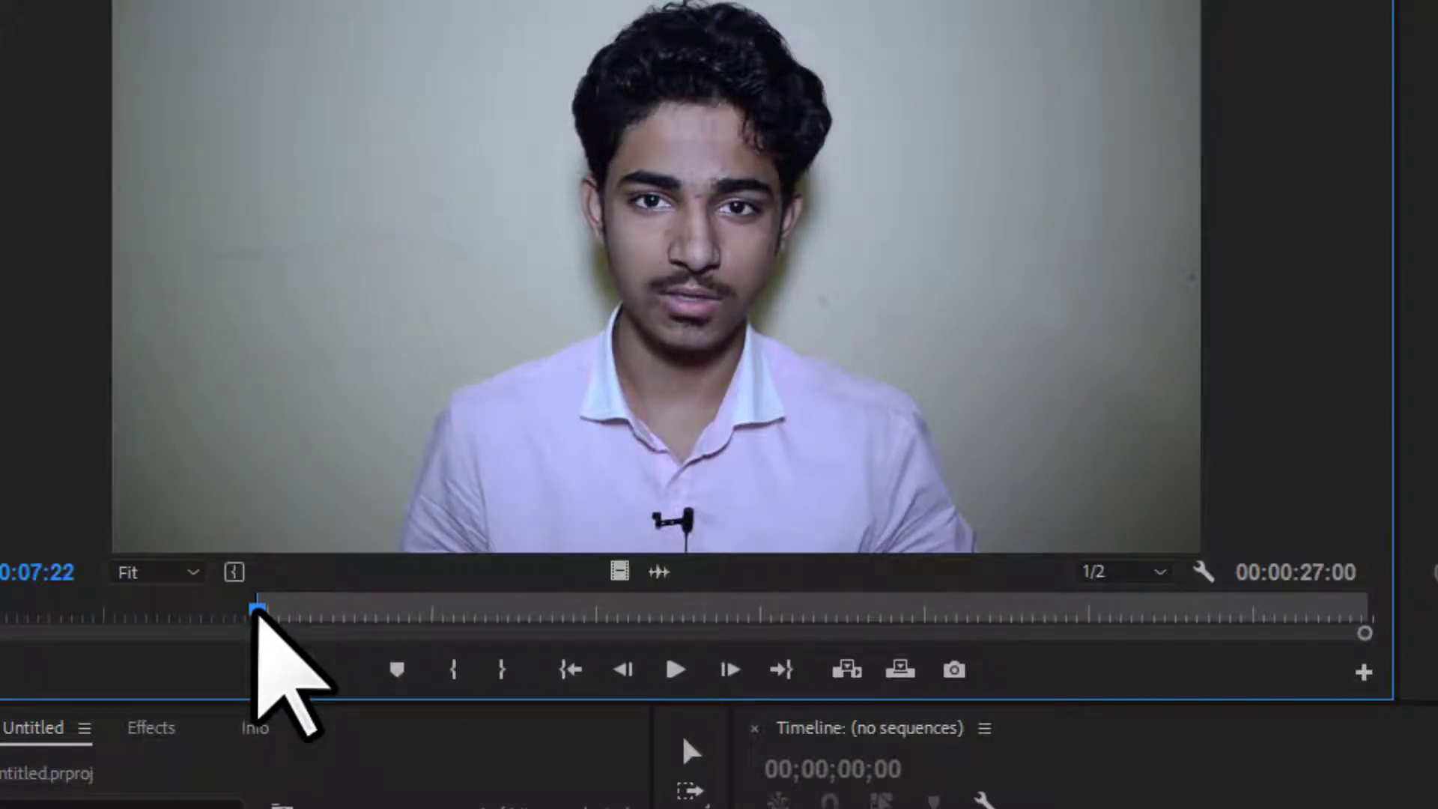
pyautogui.moveTo(257, 612); pyautogui.dragTo(499, 614)
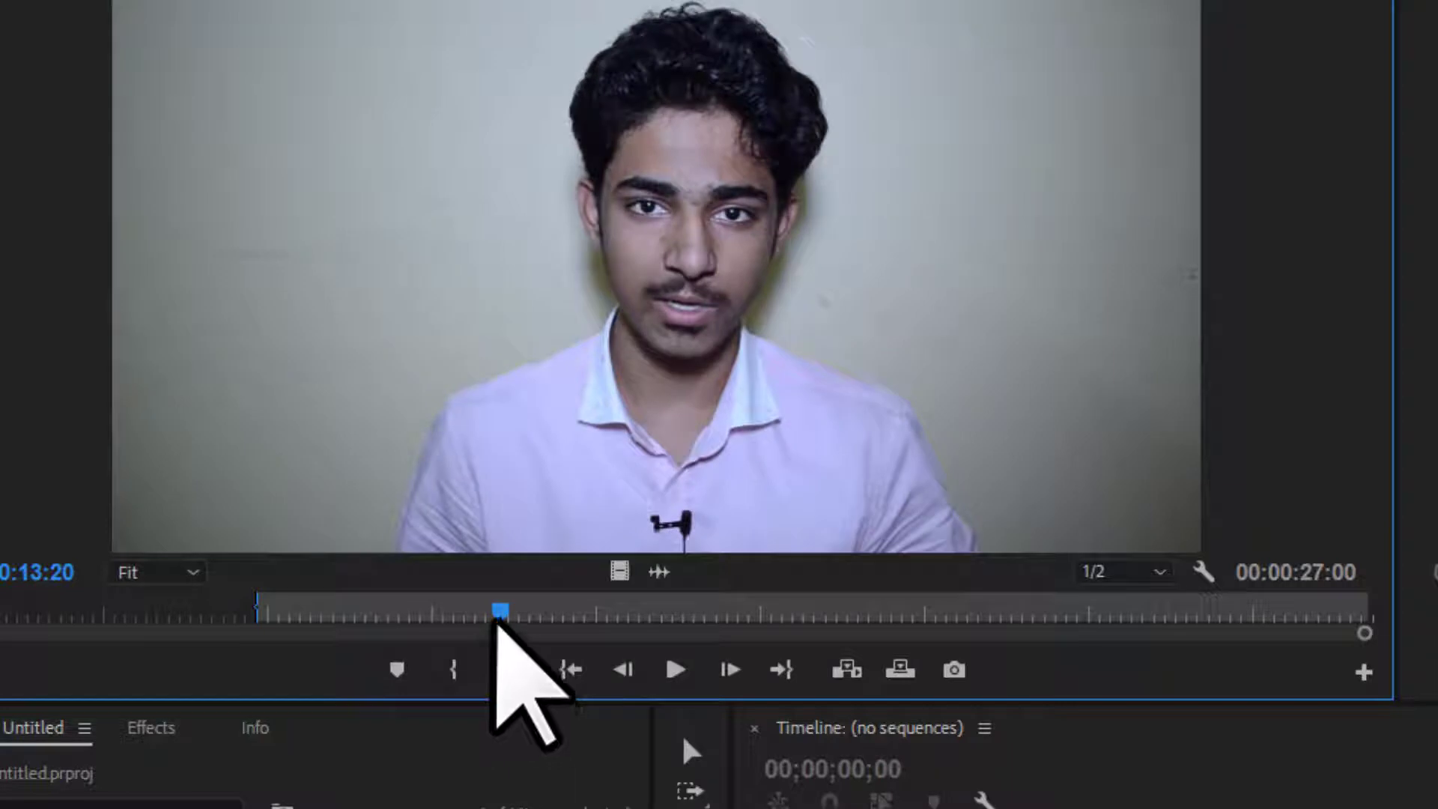
pyautogui.press('o')
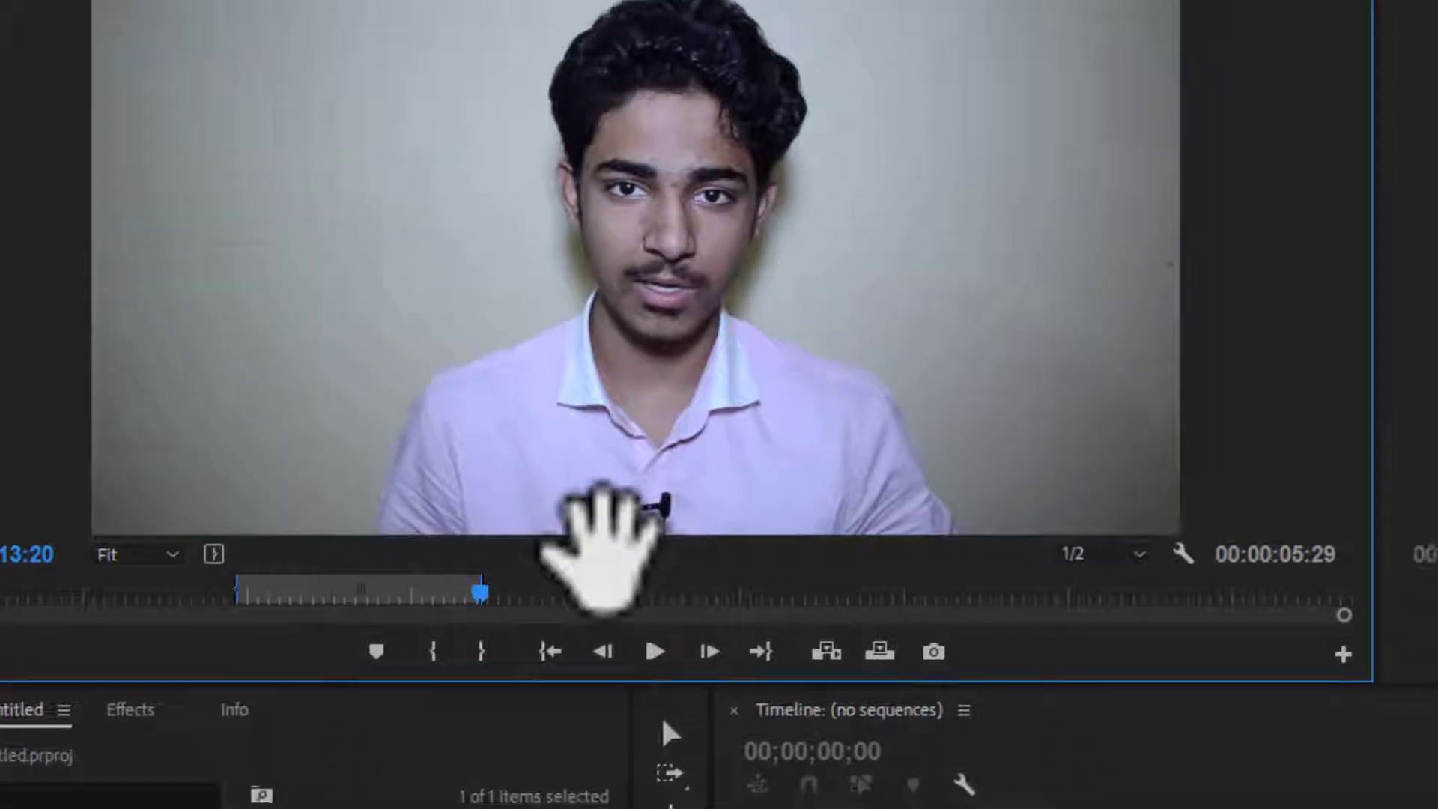
pyautogui.moveTo(599, 547); pyautogui.dragTo(427, 573)
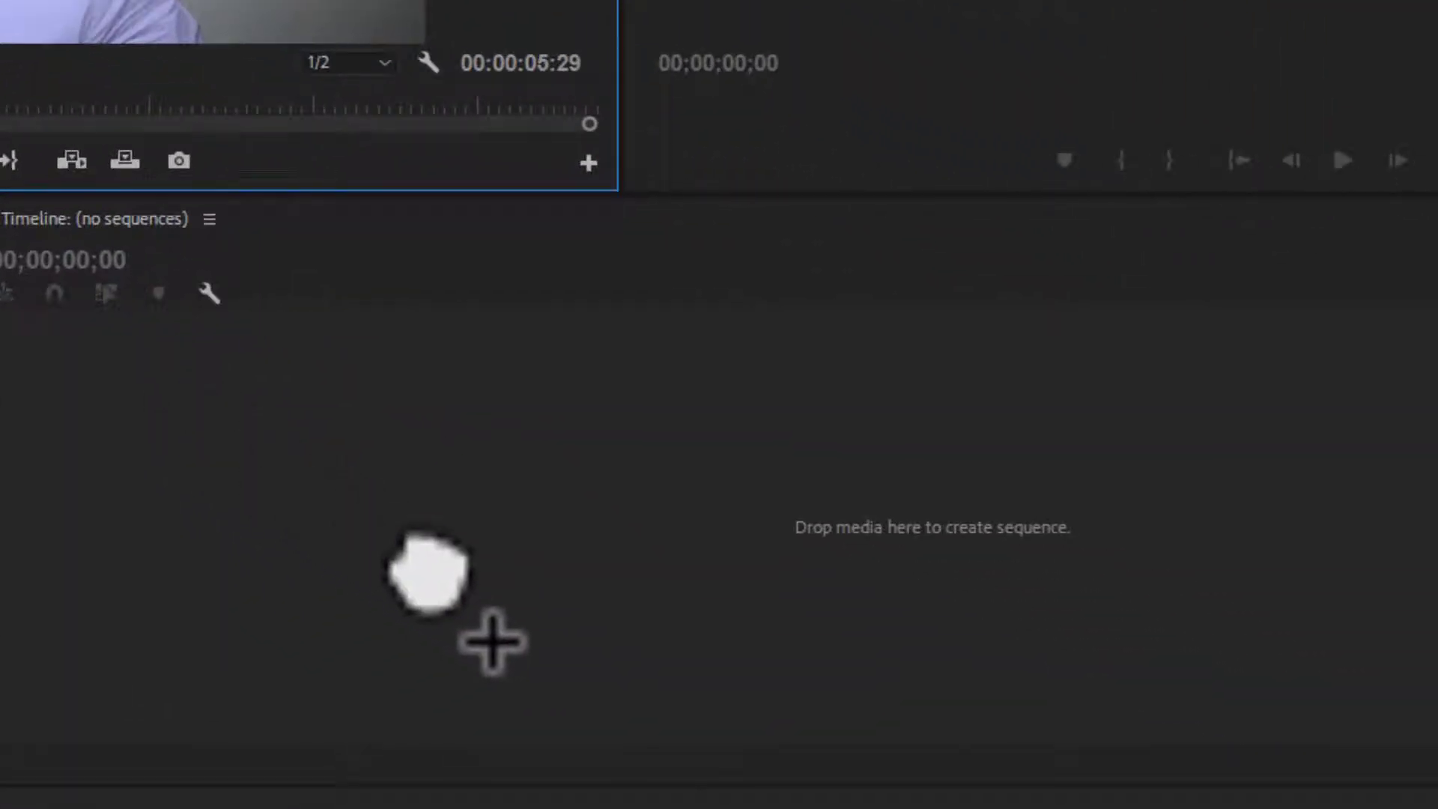
# Drop the marked 00:00:05:29 range onto the empty timeline to create the DSC_4233 sequence
pyautogui.moveTo(427, 573); pyautogui.dragTo(399, 483)
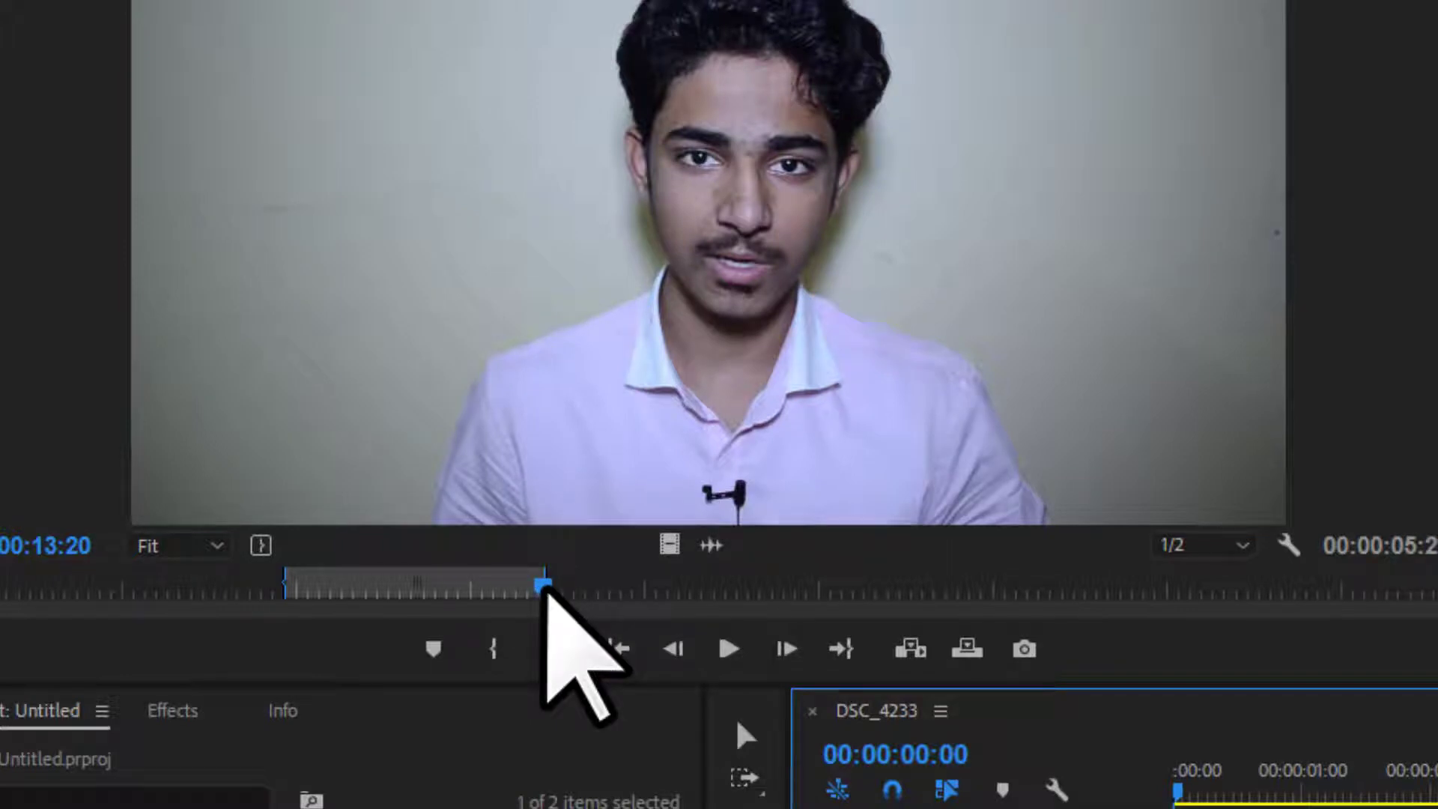
pyautogui.moveTo(545, 588); pyautogui.dragTo(606, 629)
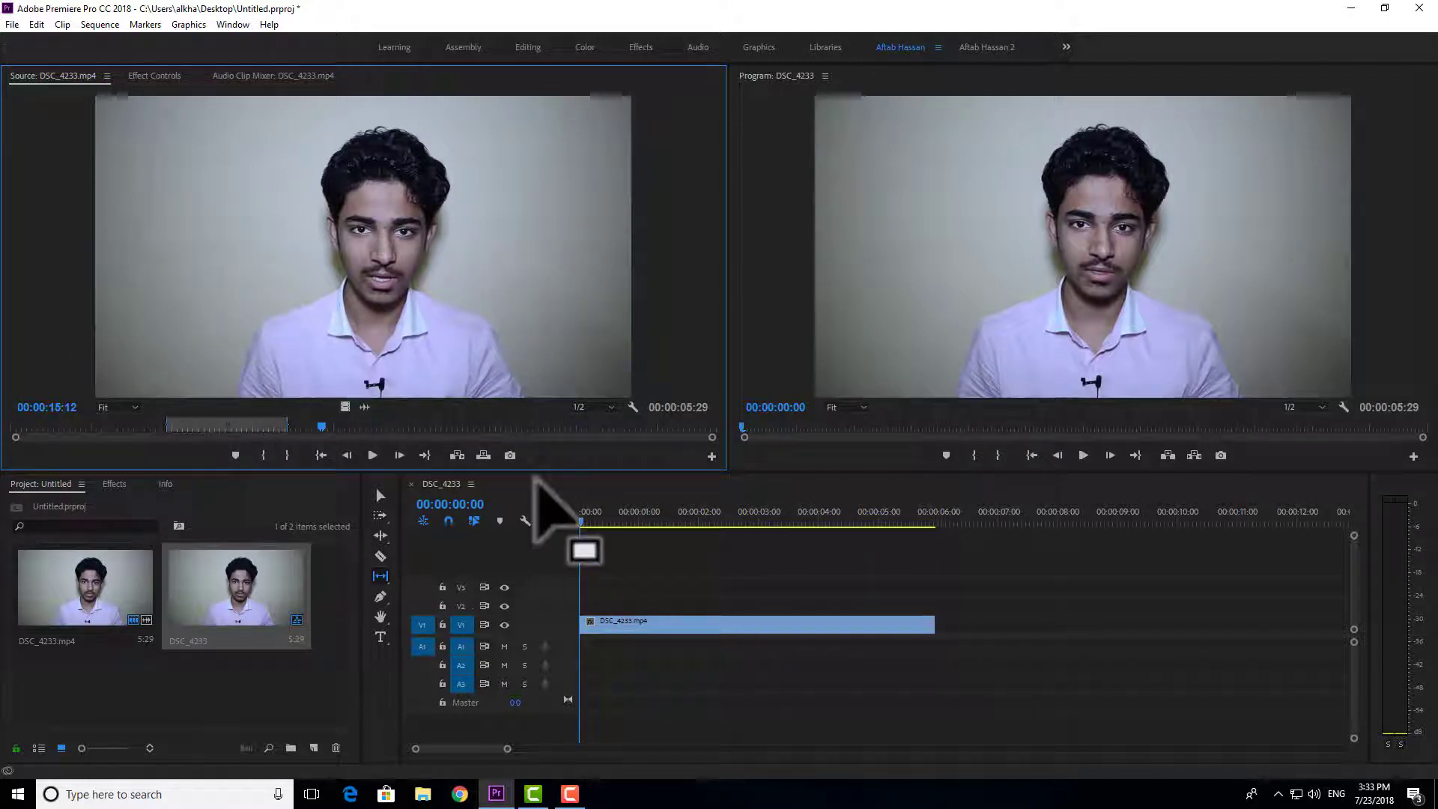
# Cut the clip with Ctrl+K at 00:00:01:14 and 00:00:03:25, making three pieces
pyautogui.click(708, 517)
pyautogui.moveTo(723, 517); pyautogui.dragTo(673, 522)
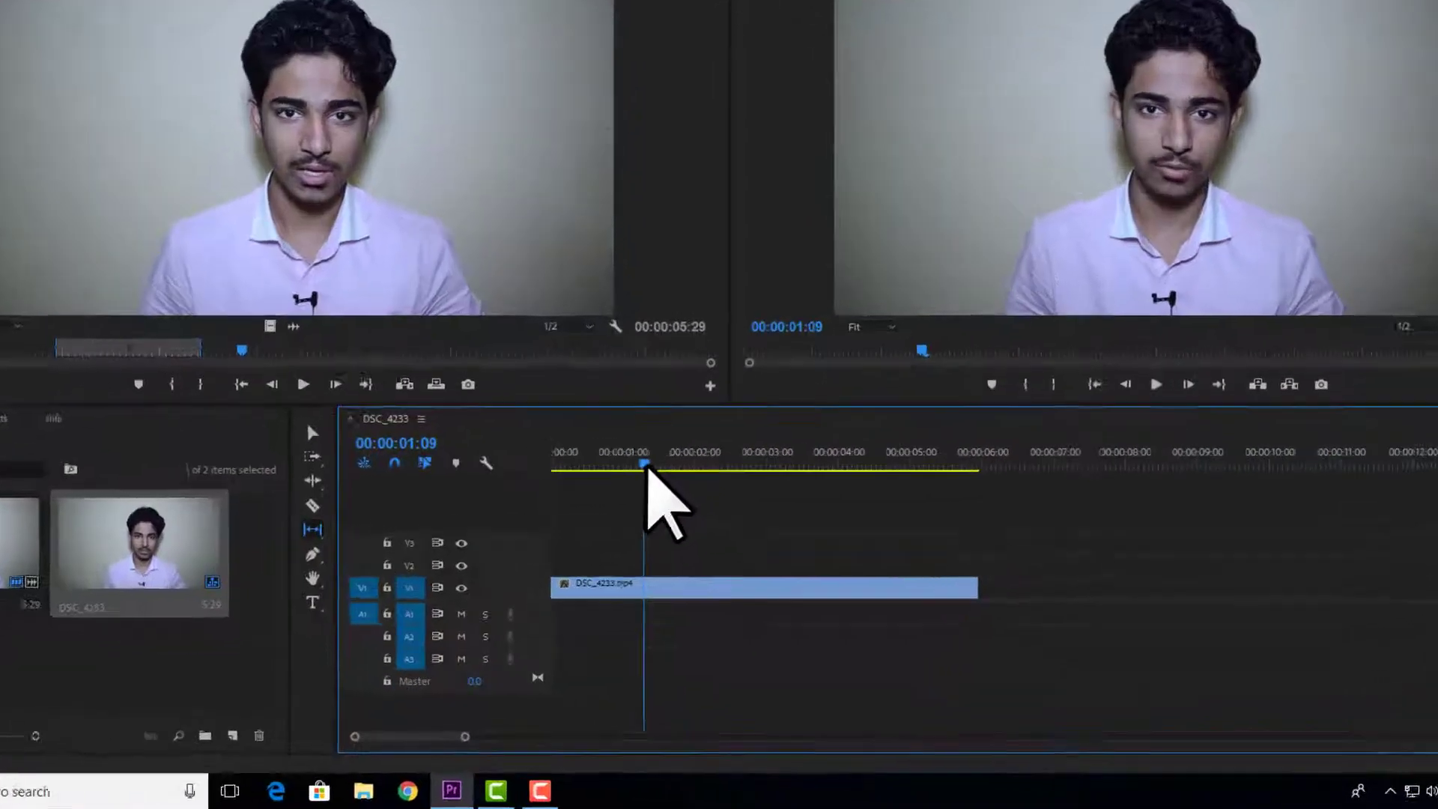
pyautogui.press('Left')
pyautogui.press('Left')
pyautogui.press('Left')
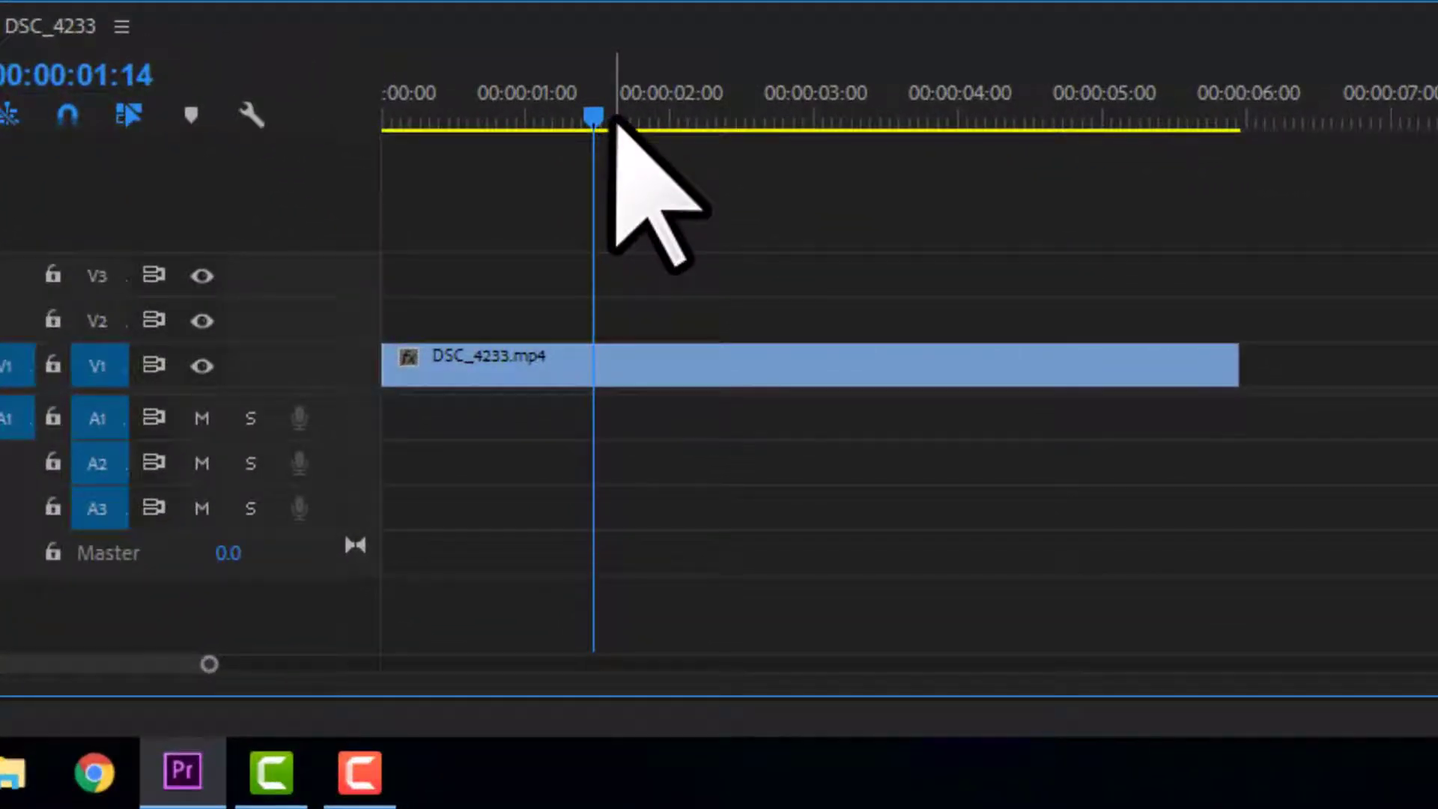
pyautogui.hotkey('ctrl', 'k')
pyautogui.moveTo(615, 122); pyautogui.dragTo(932, 123)
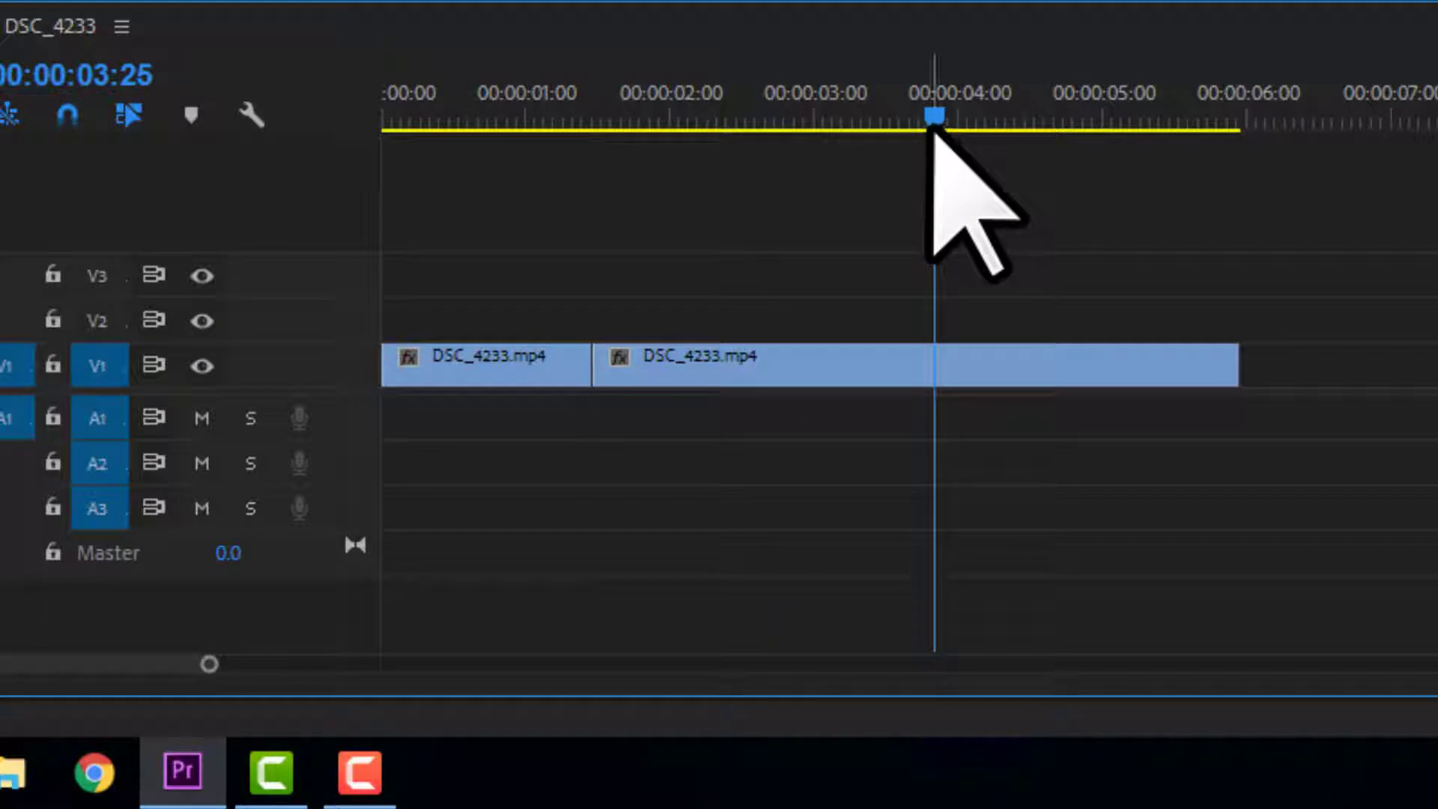
pyautogui.hotkey('ctrl', 'k')
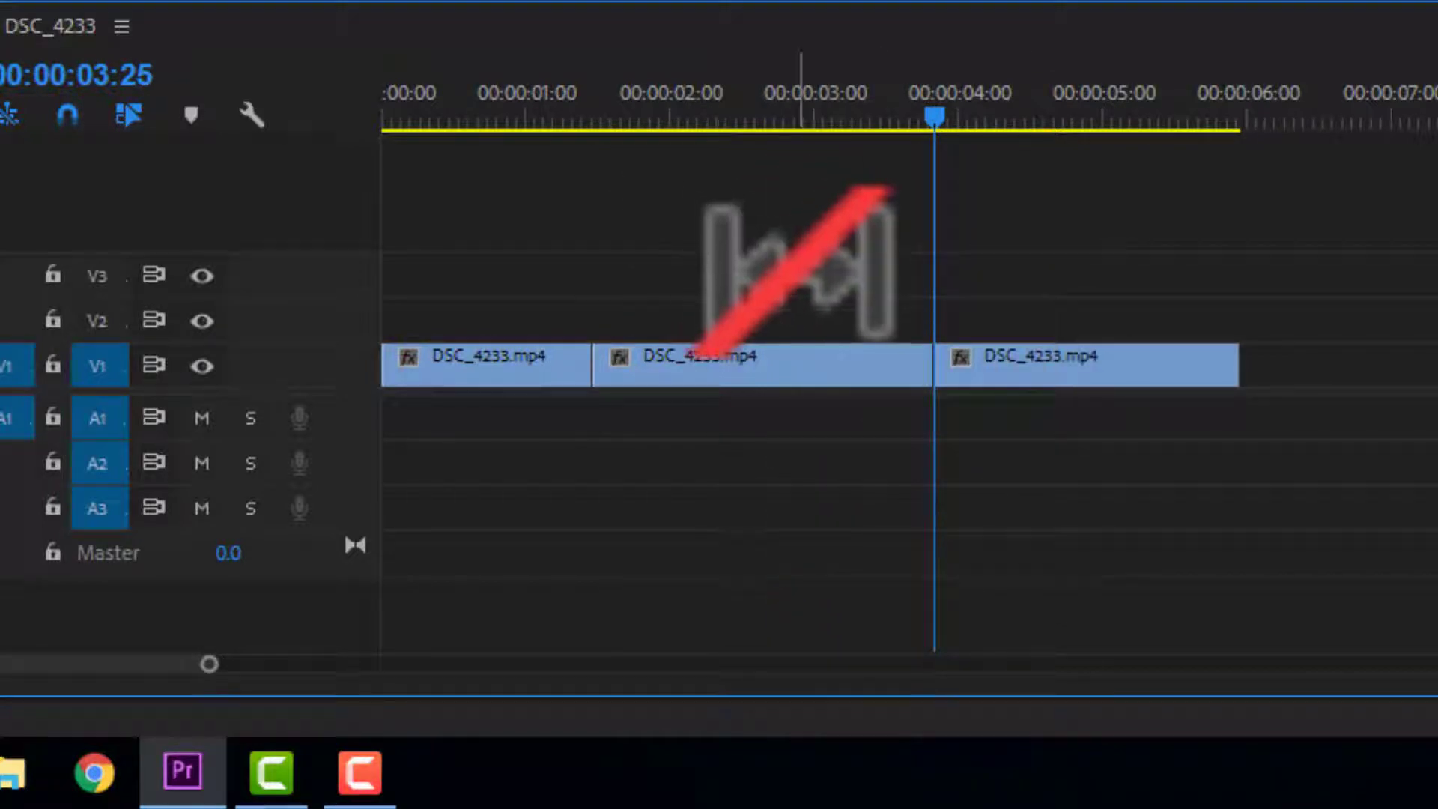
# Push the third and middle pieces right, then undo so the clips close up again
pyautogui.moveTo(982, 263); pyautogui.dragTo(1130, 456)
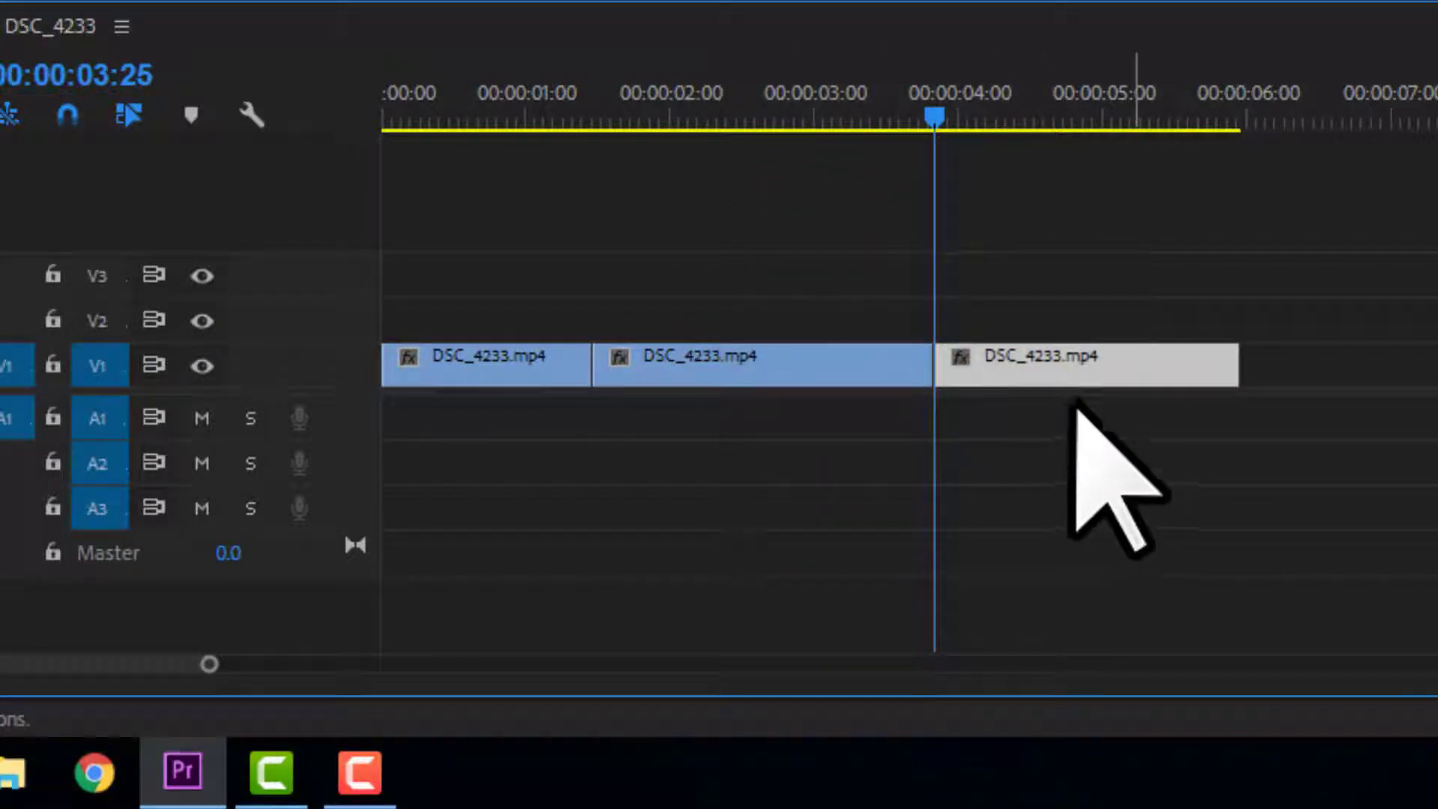
pyautogui.moveTo(1075, 371); pyautogui.dragTo(1266, 371)
pyautogui.moveTo(808, 367); pyautogui.dragTo(947, 367)
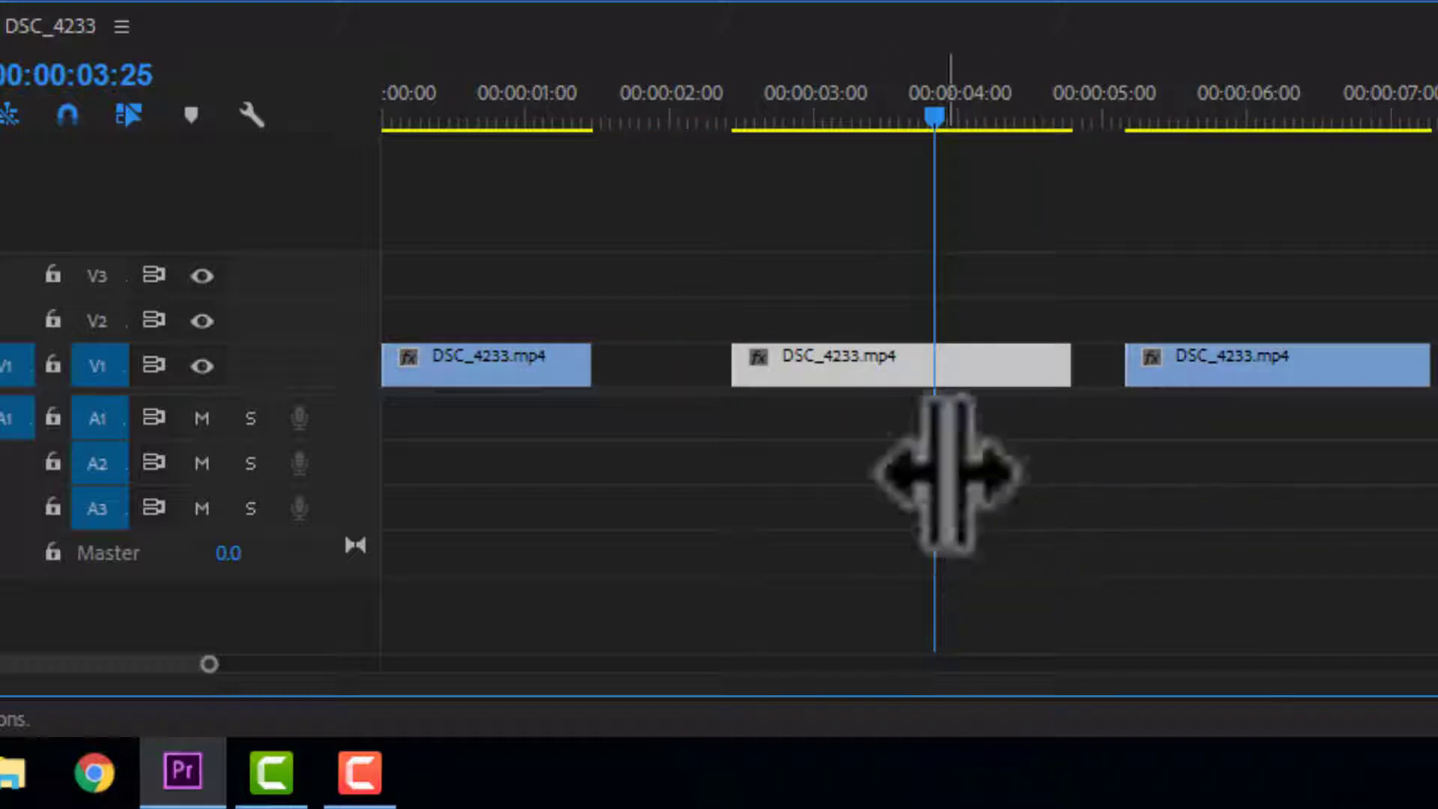
pyautogui.hotkey('ctrl', 'z')
pyautogui.hotkey('ctrl', 'z')
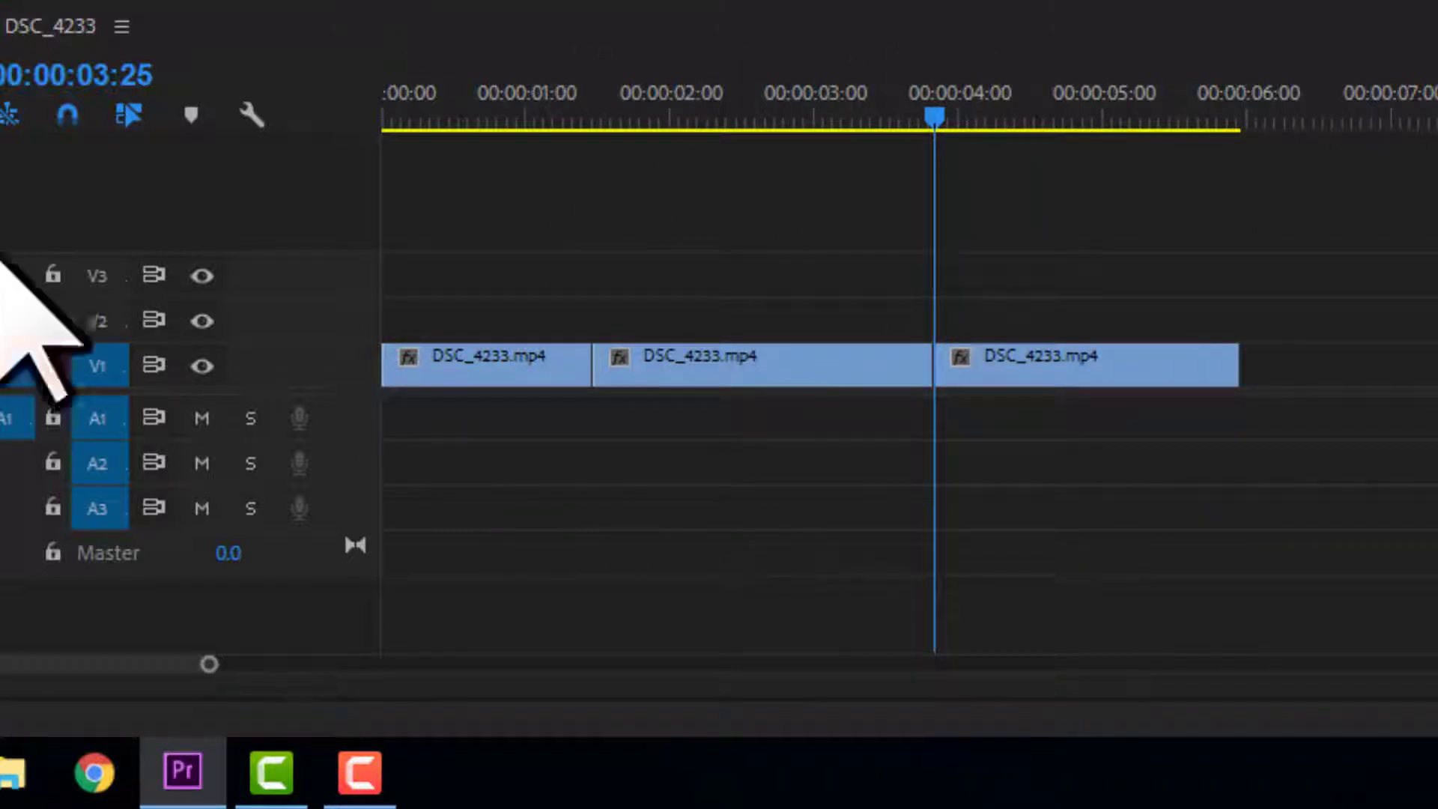
# Slip the middle piece's footage with the Slip Tool (Y), fine-tuning the offset by a frame
pyautogui.press('y')
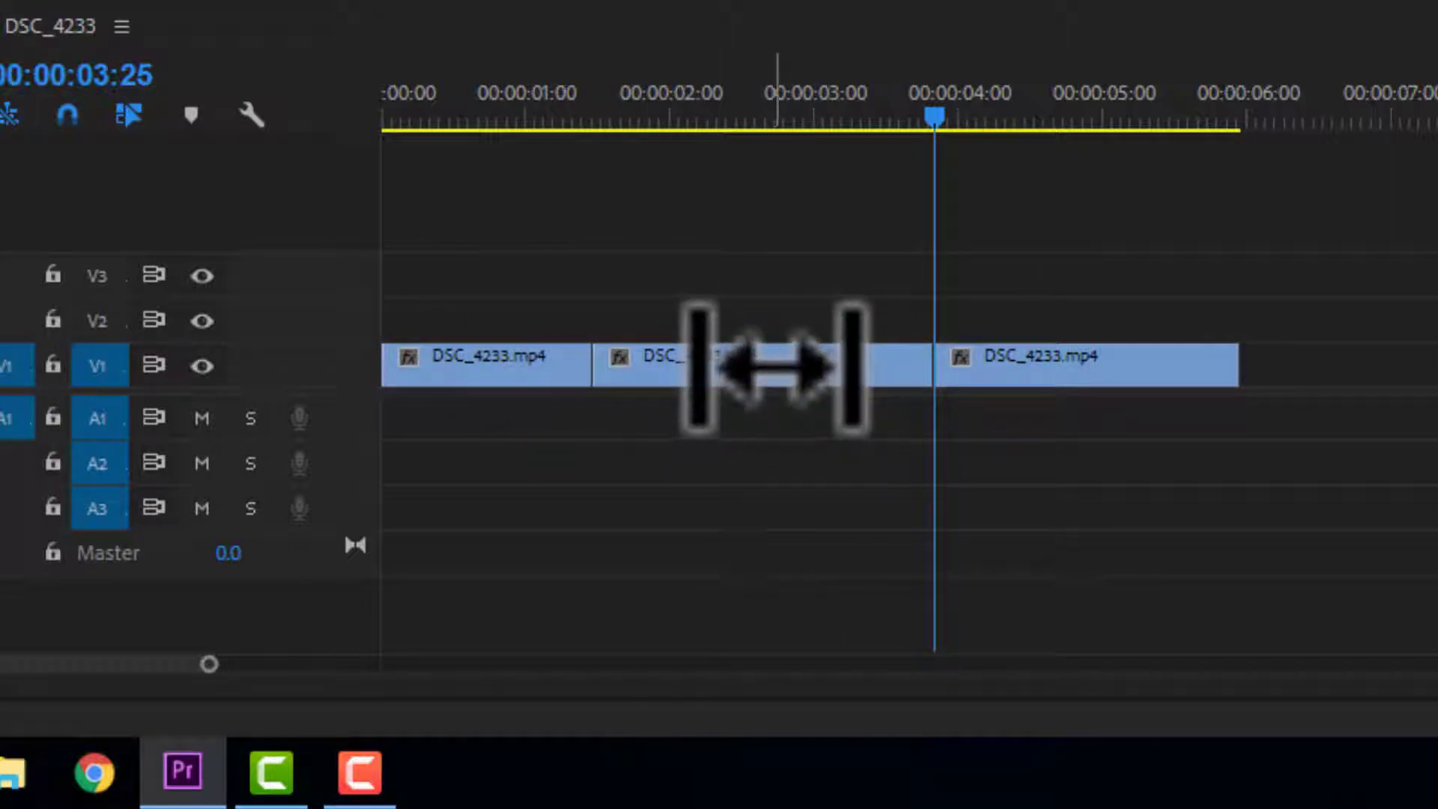
pyautogui.moveTo(773, 378); pyautogui.dragTo(732, 379)
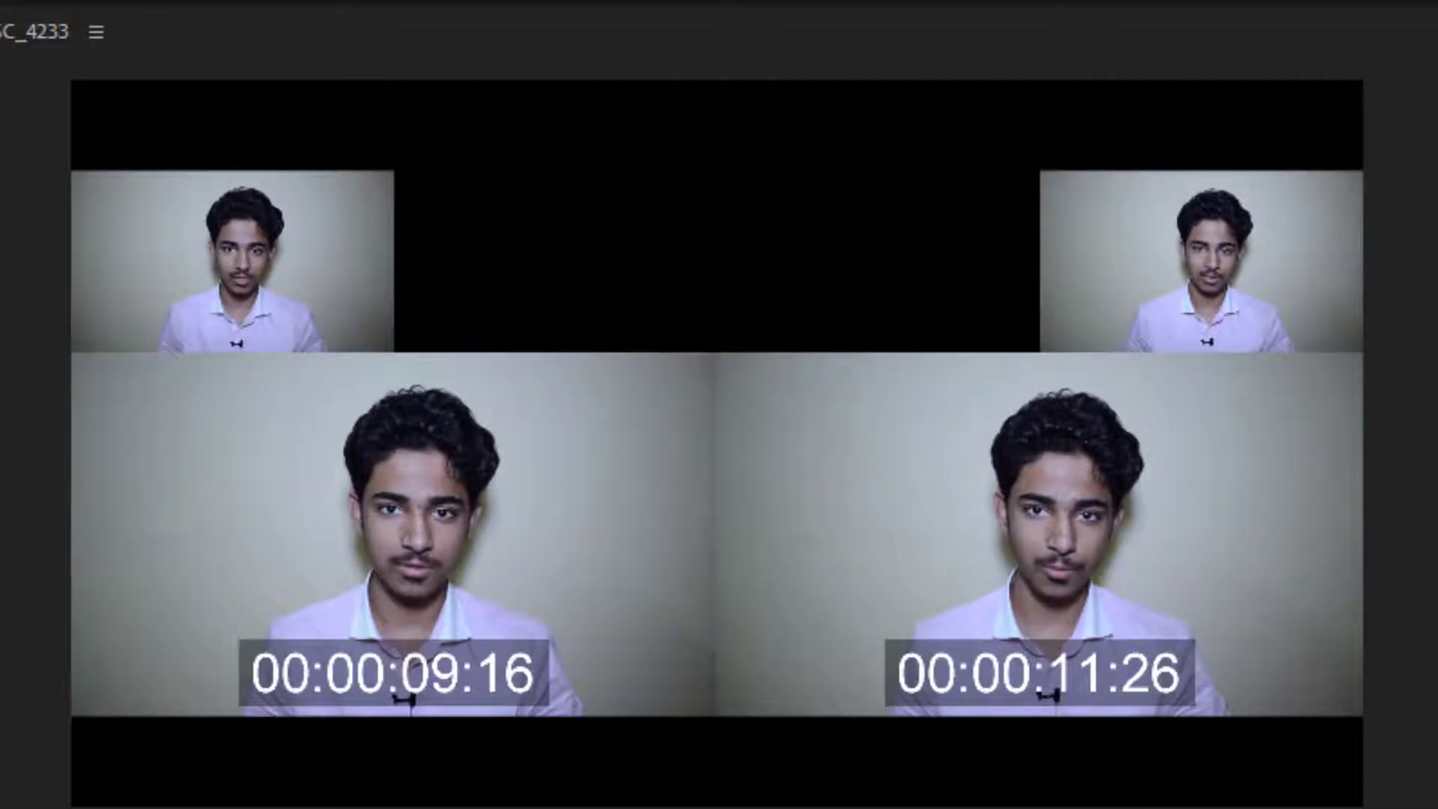
pyautogui.moveTo(629, 453); pyautogui.dragTo(609, 453)
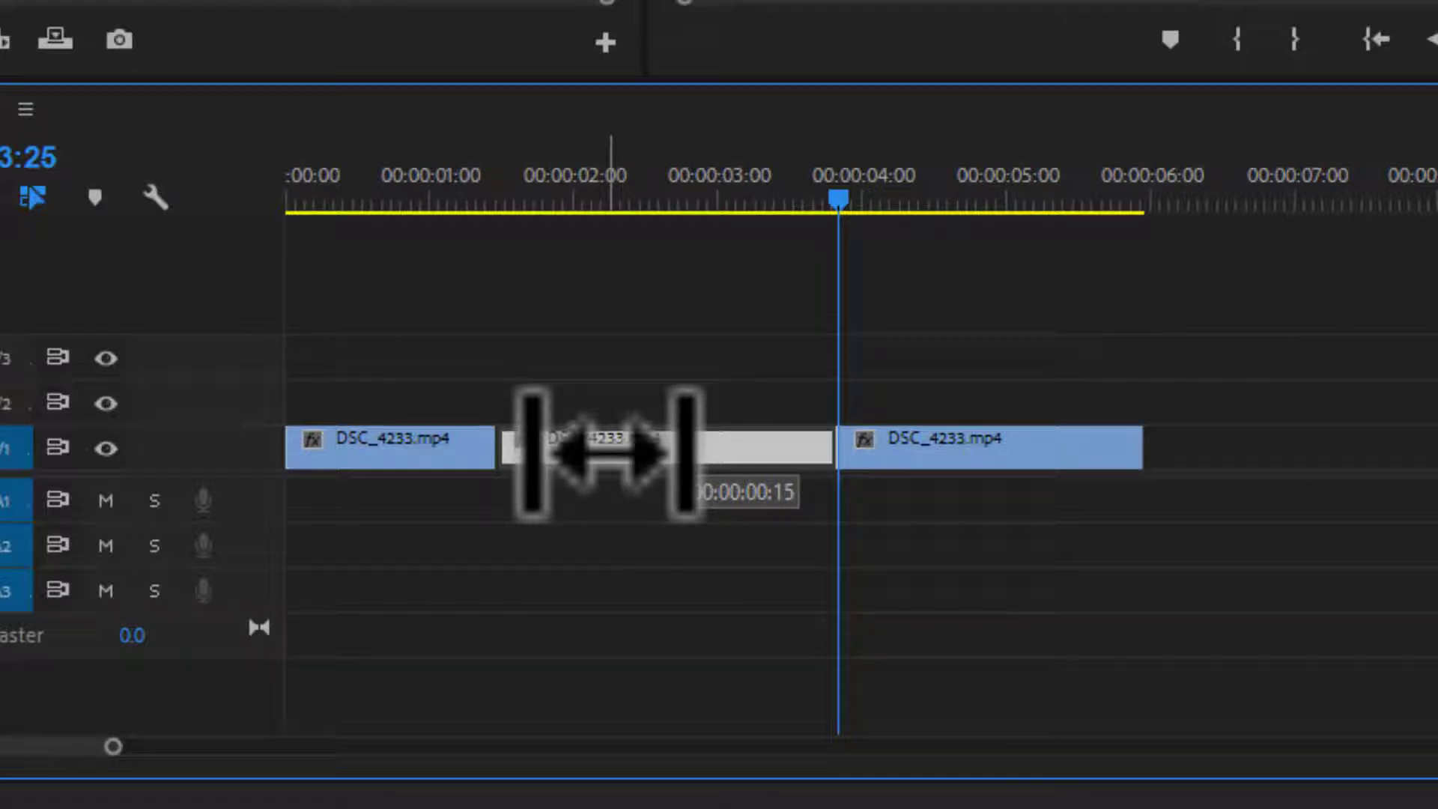
pyautogui.moveTo(609, 453); pyautogui.dragTo(613, 453)
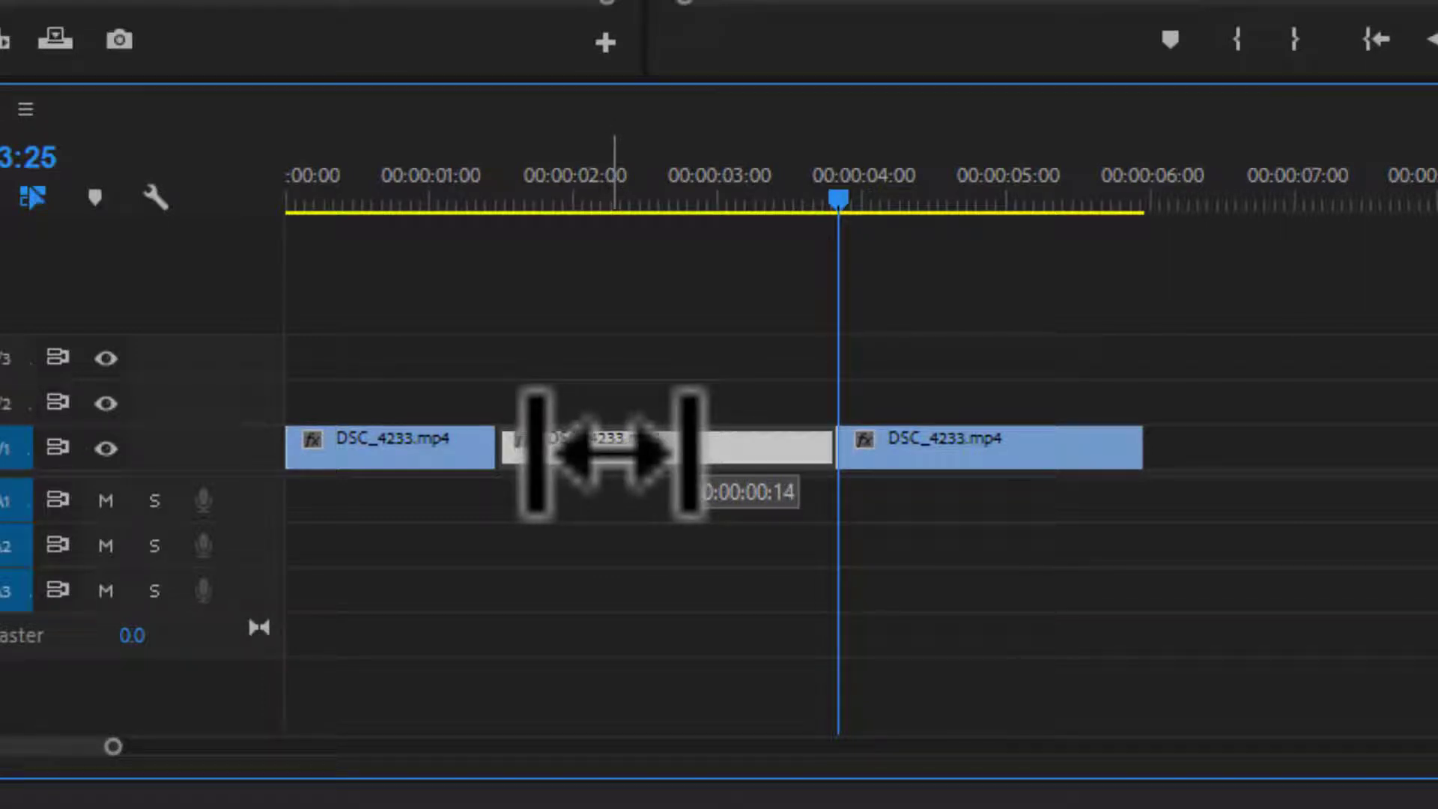
pyautogui.moveTo(613, 453); pyautogui.dragTo(546, 453)
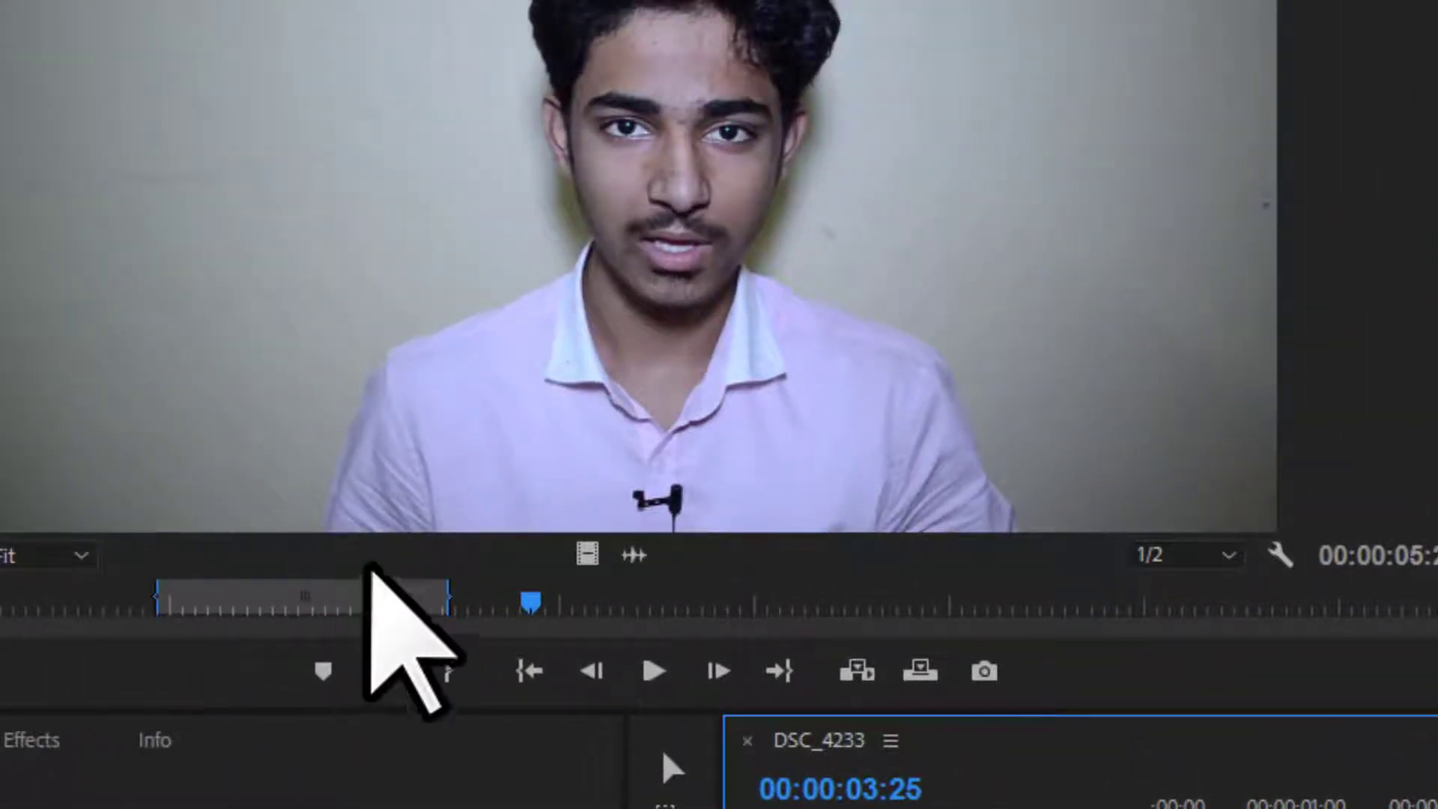
pyautogui.moveTo(268, 599); pyautogui.dragTo(109, 595)
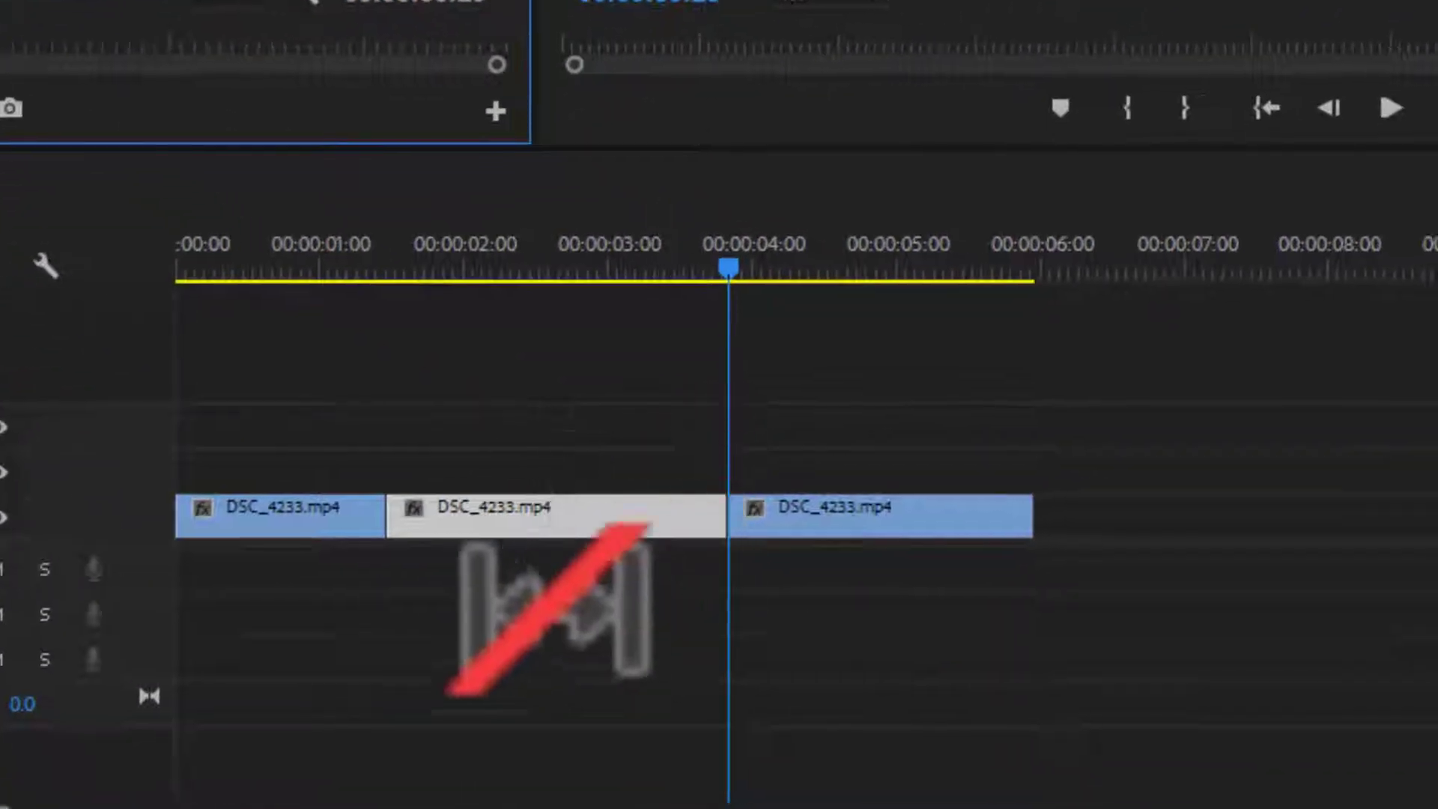
# Slip the middle clip later up to a 28-frame offset, then slip it earlier instead
pyautogui.press('n')
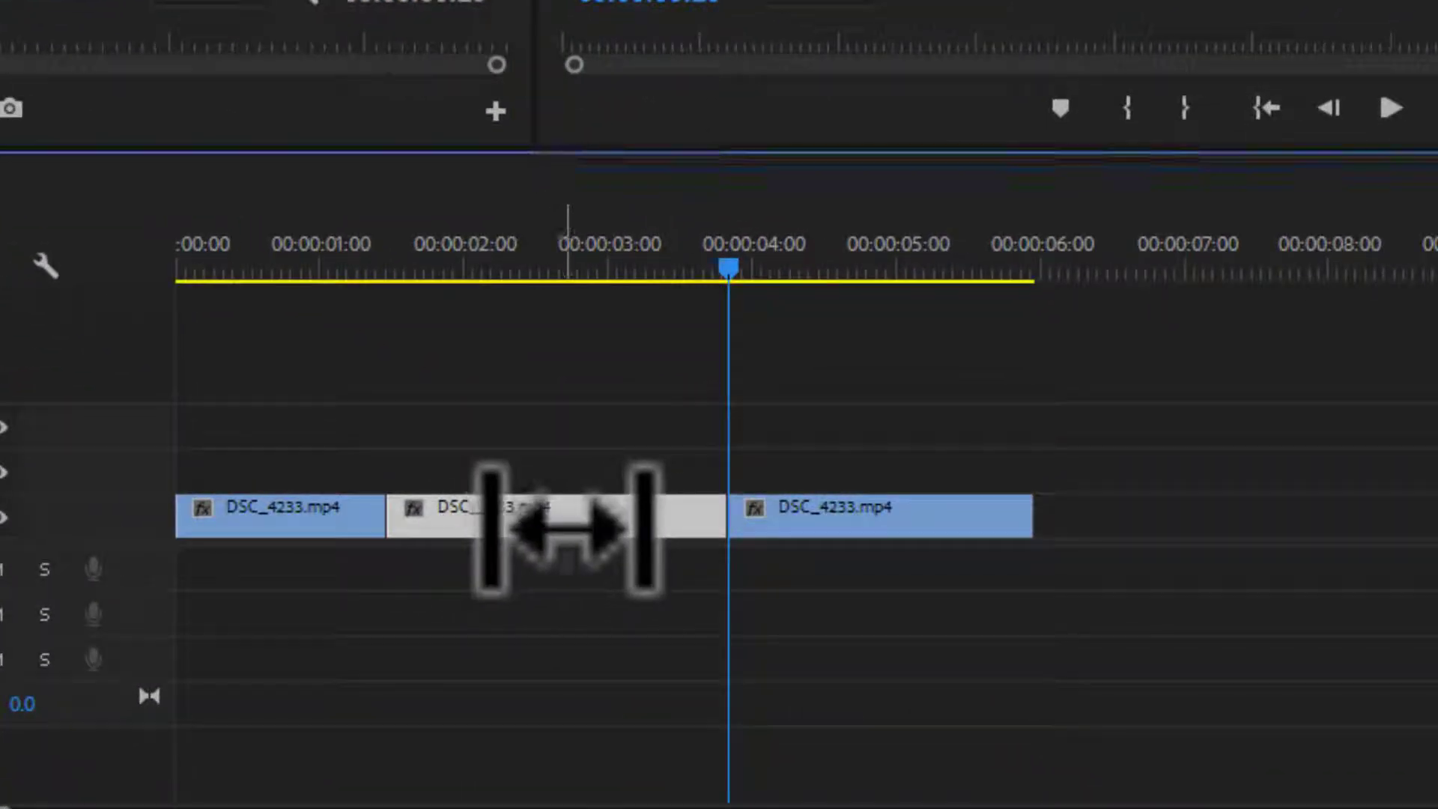
pyautogui.moveTo(562, 527); pyautogui.dragTo(698, 527)
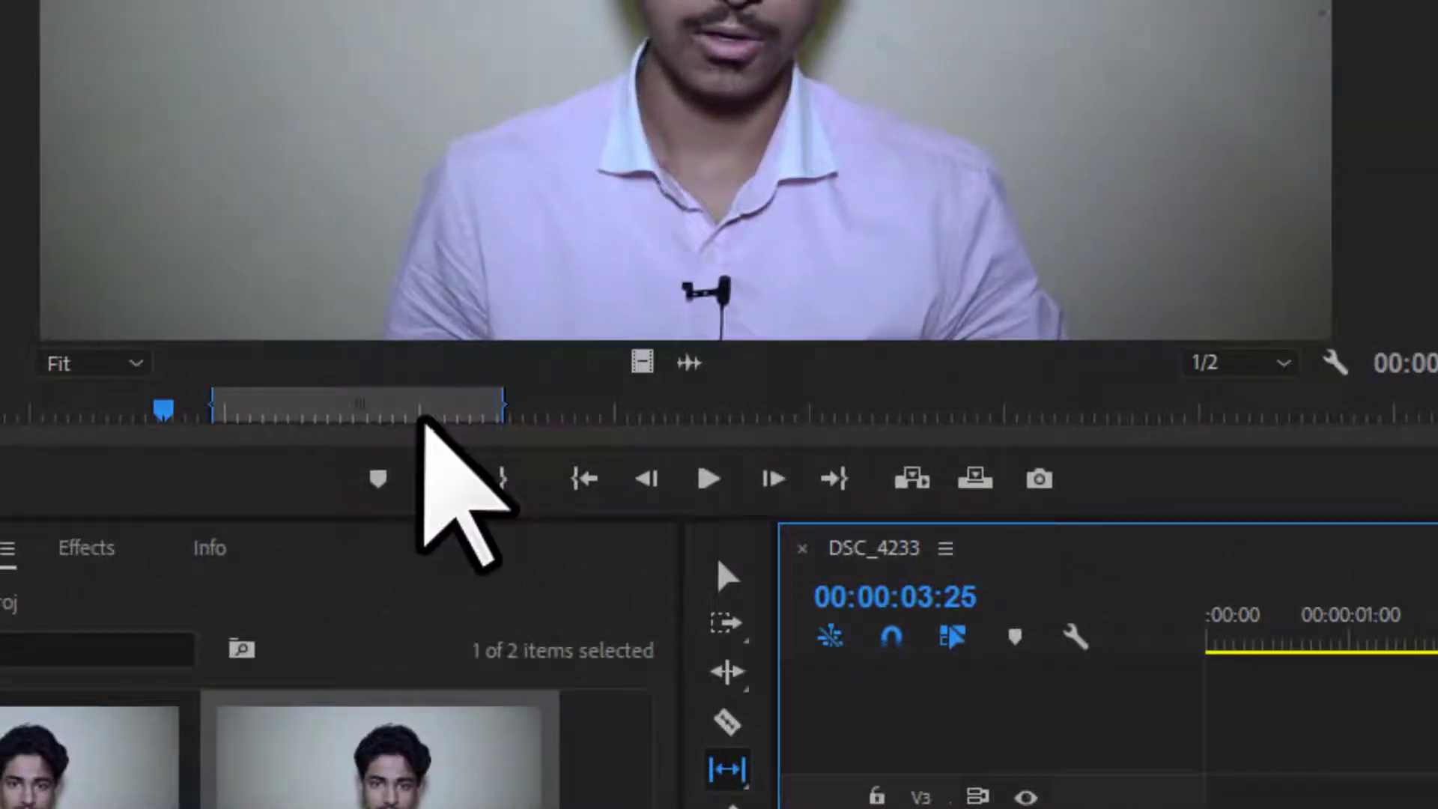
pyautogui.moveTo(318, 408); pyautogui.dragTo(587, 411)
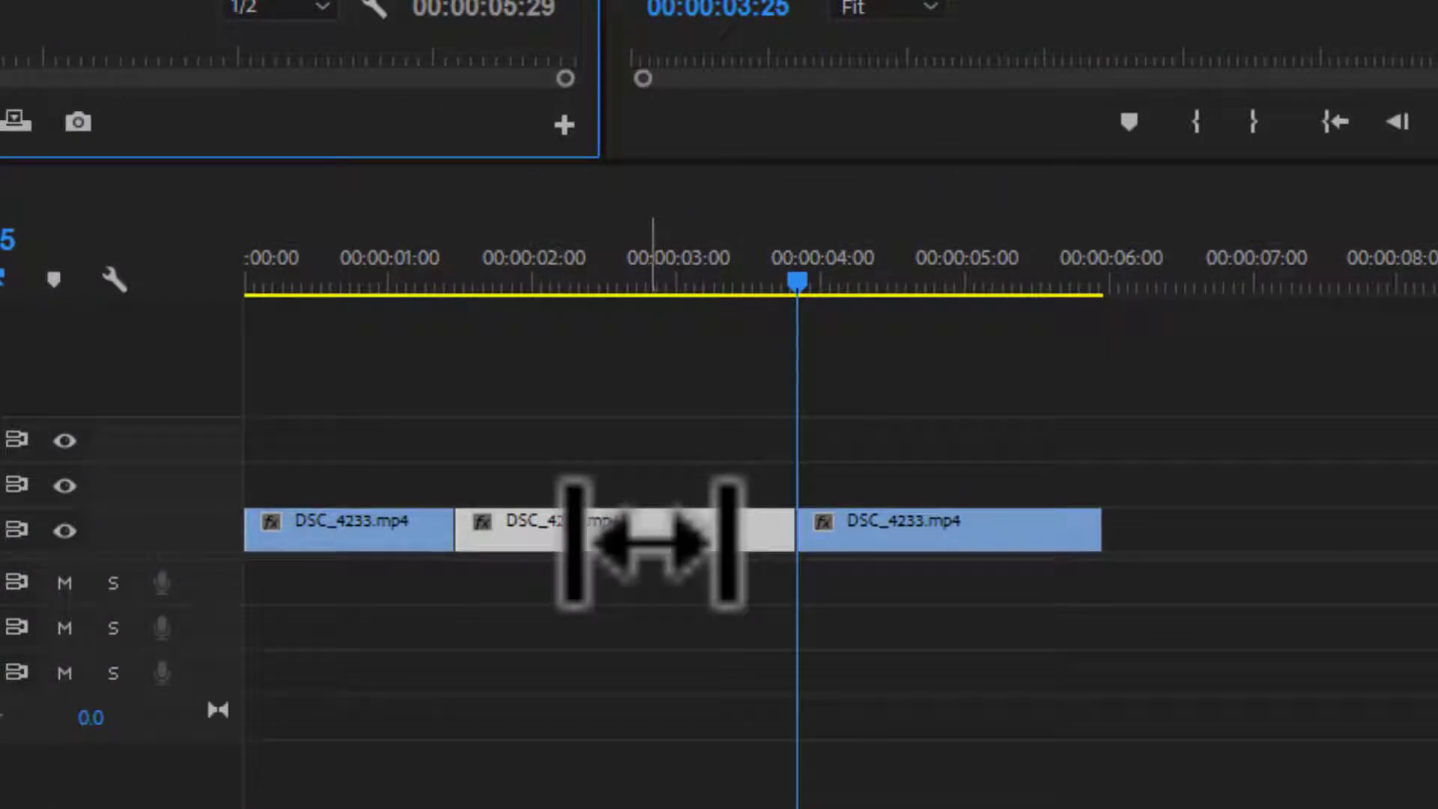
pyautogui.moveTo(650, 543); pyautogui.dragTo(792, 537)
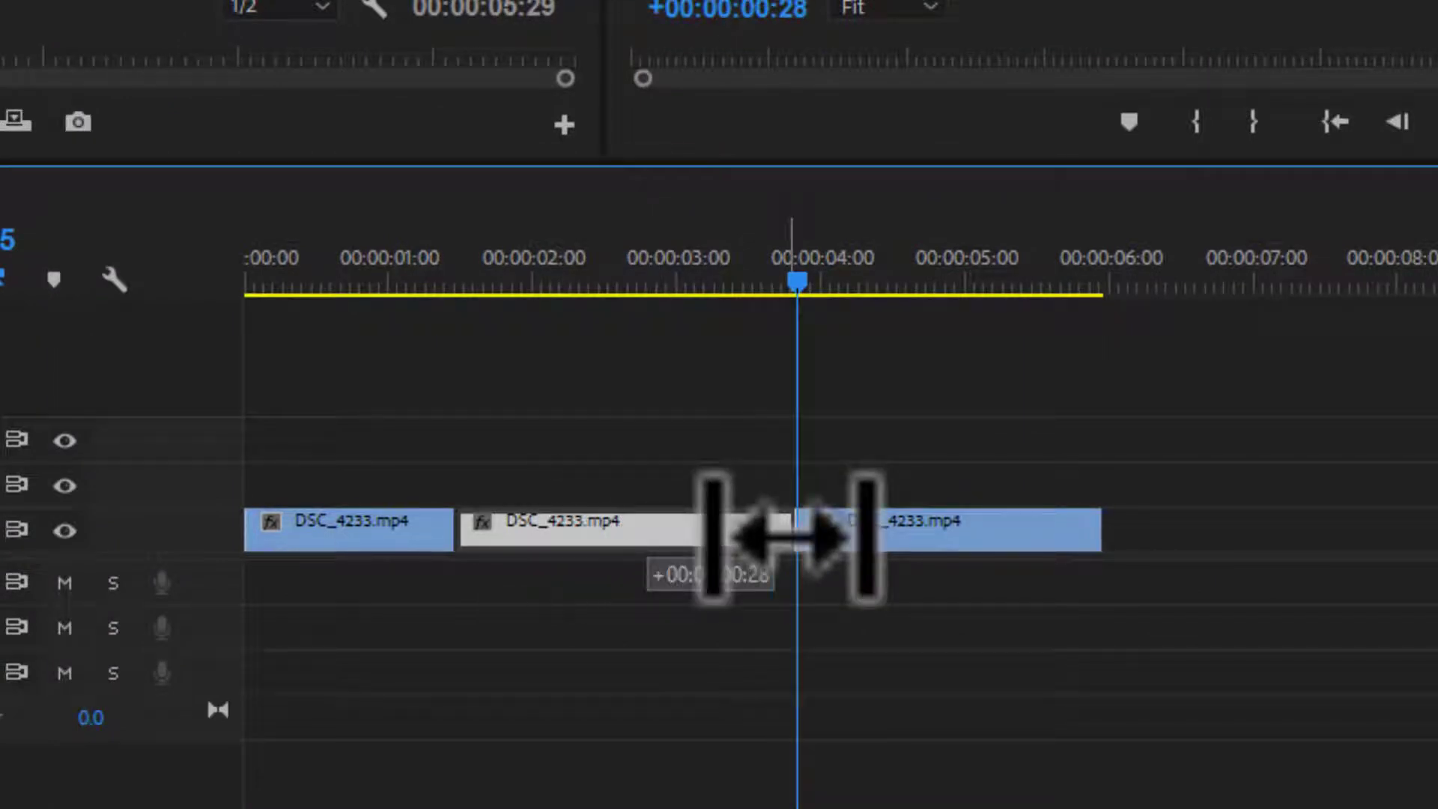
pyautogui.moveTo(792, 537)
pyautogui.mouseDown()
pyautogui.moveTo(409, 535)
pyautogui.moveTo(455, 533)
pyautogui.mouseUp()
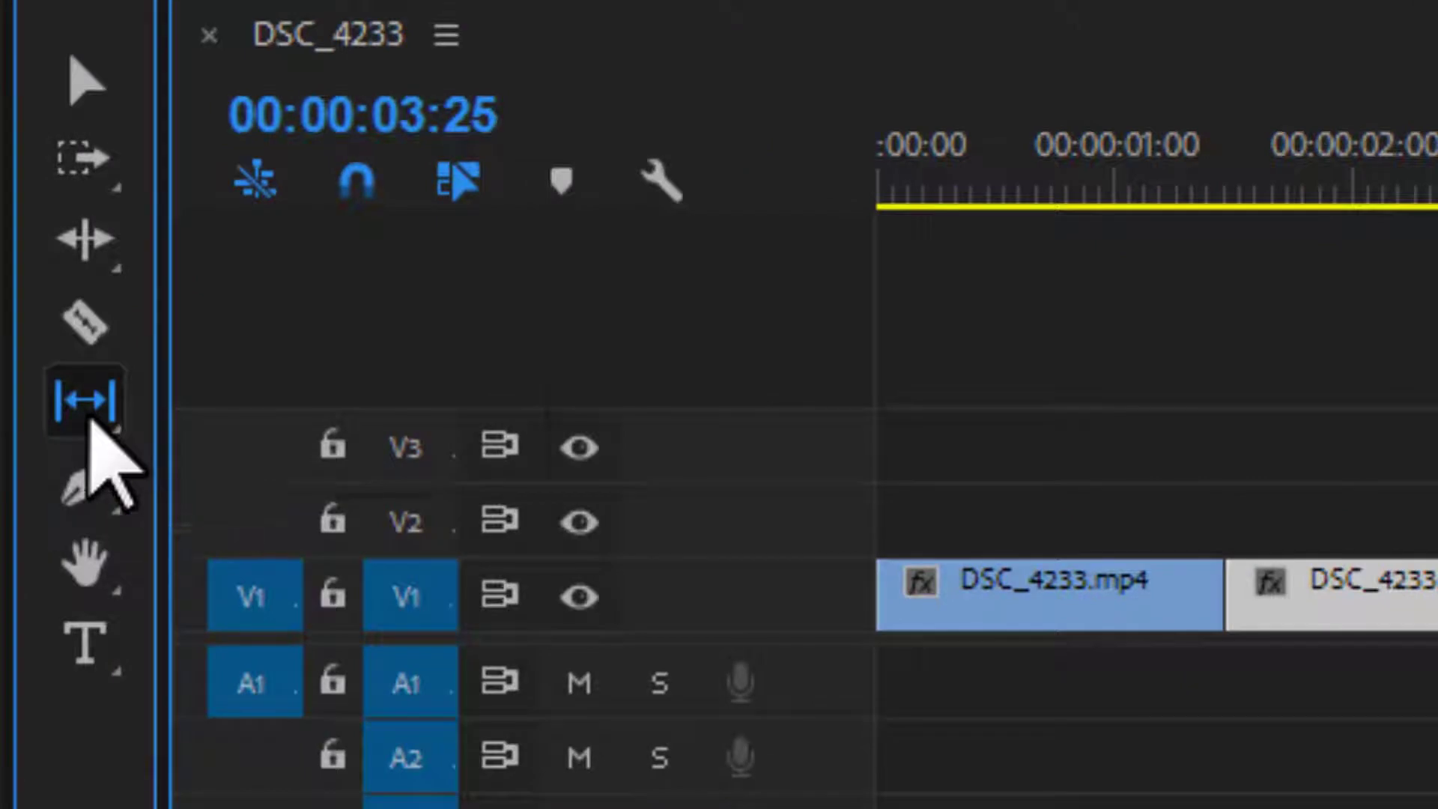
# Choose the Slide Tool (U) from the Slip Tool's flyout
pyautogui.click(382, 578)
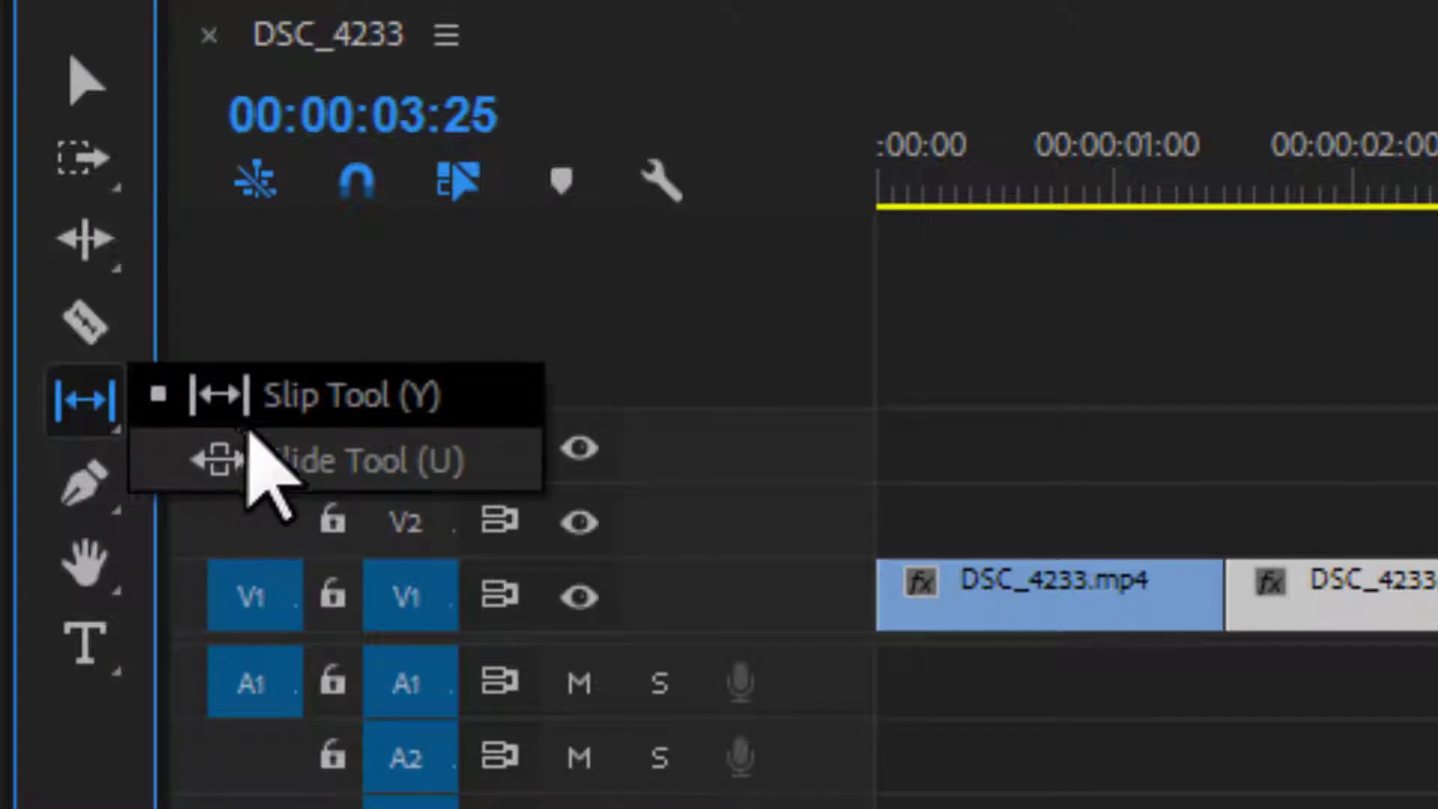
pyautogui.click(315, 461)
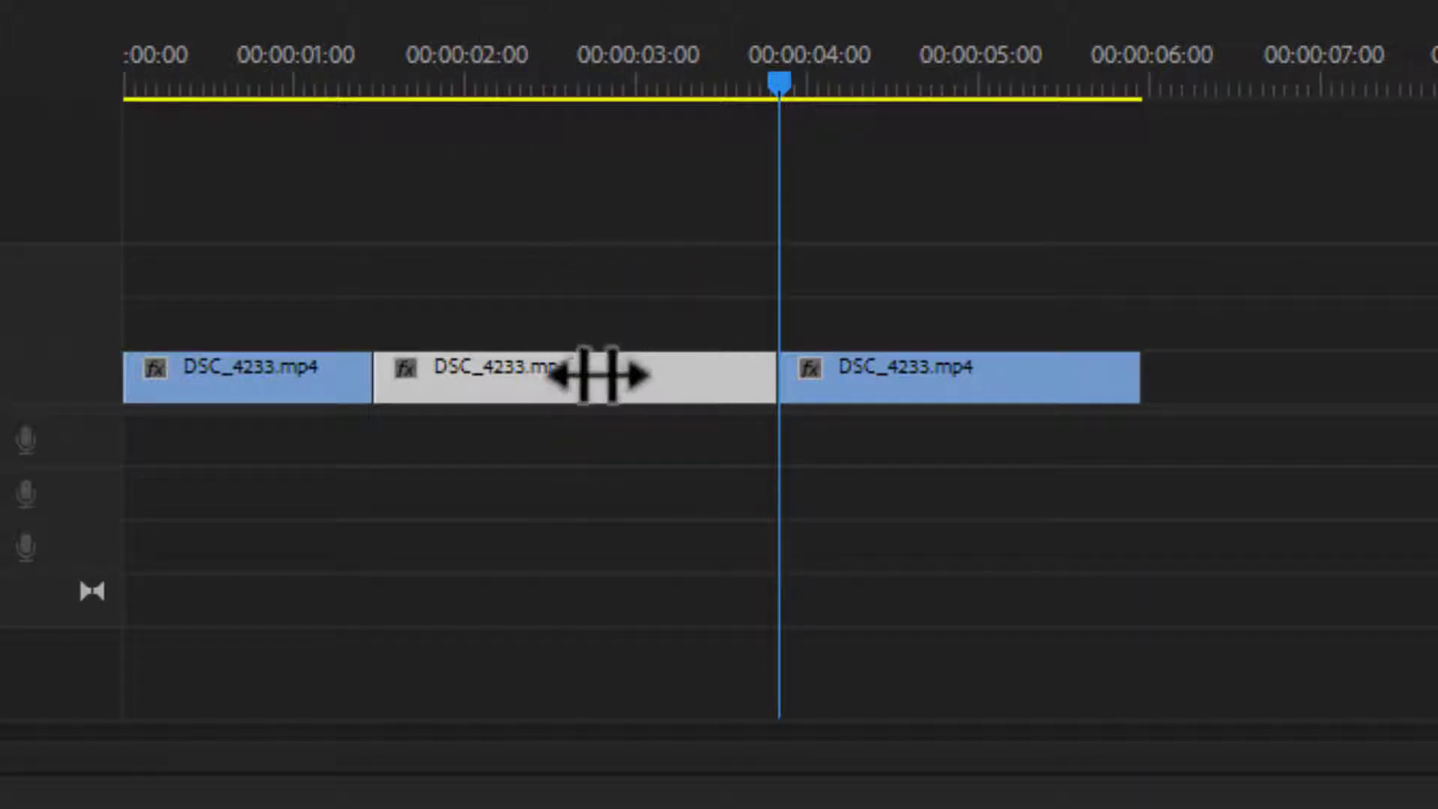
# Slide the middle clip about a second later after first trying an earlier position
pyautogui.moveTo(588, 378); pyautogui.dragTo(508, 380)
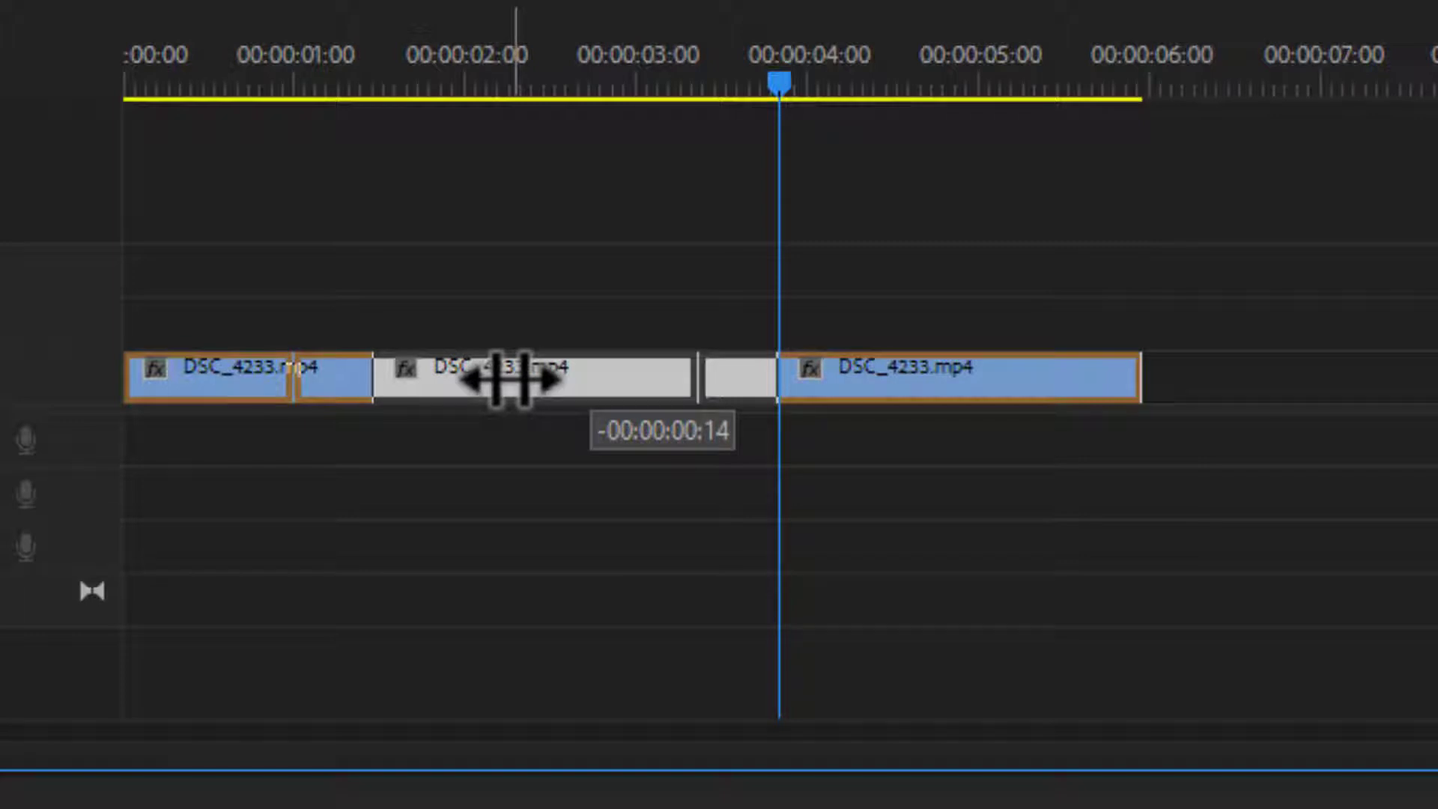
pyautogui.moveTo(509, 380); pyautogui.dragTo(699, 379)
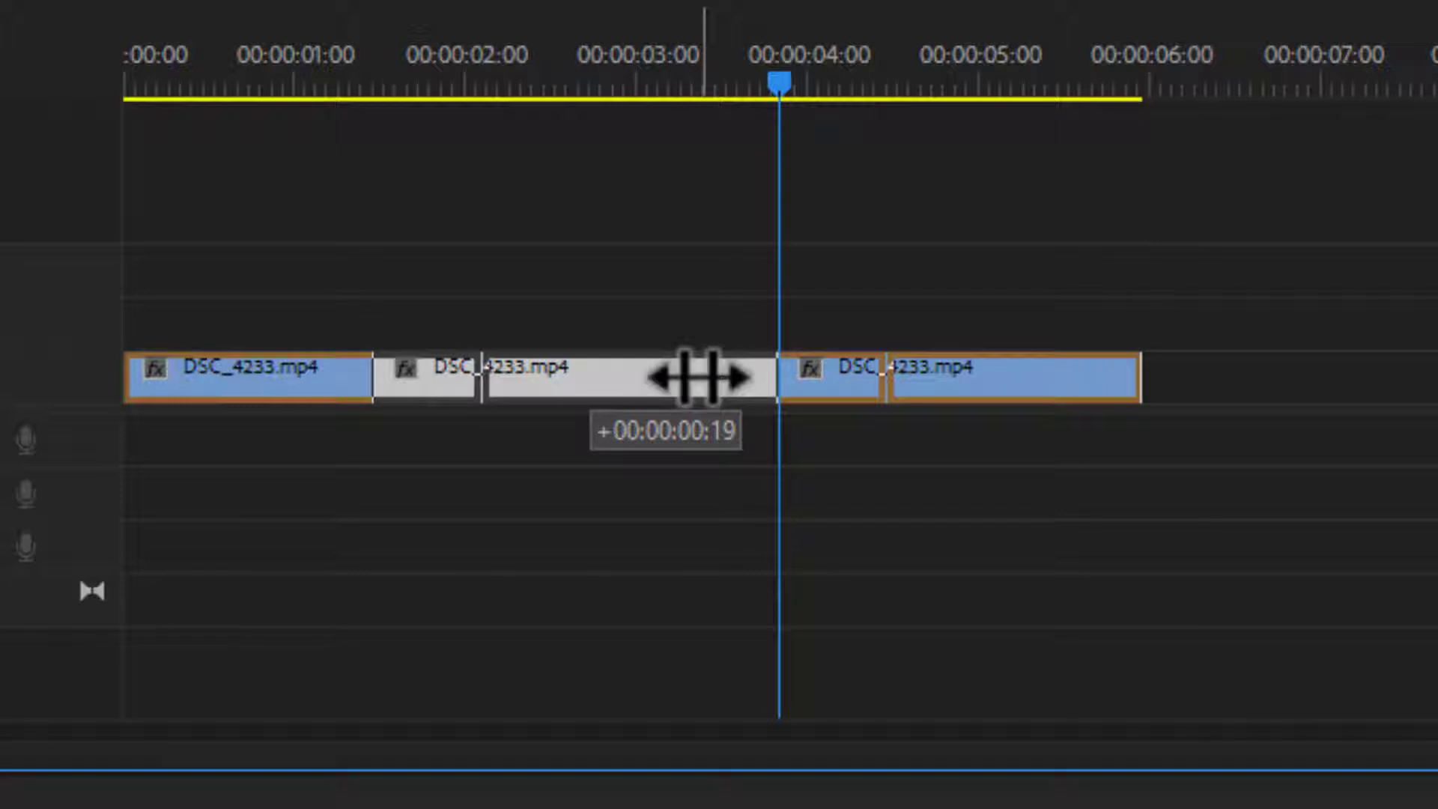
pyautogui.moveTo(698, 374); pyautogui.dragTo(754, 368)
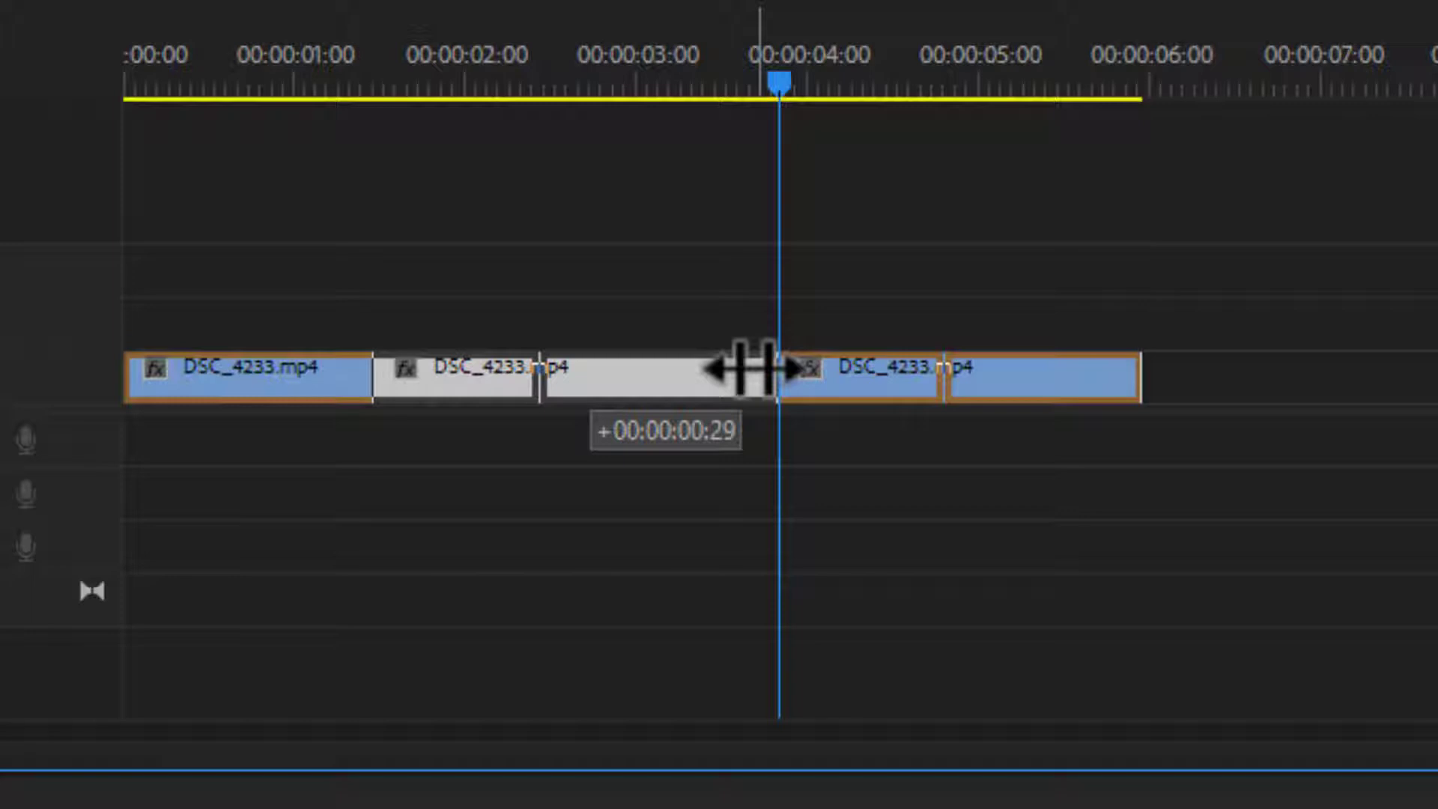
pyautogui.moveTo(749, 368); pyautogui.dragTo(749, 367)
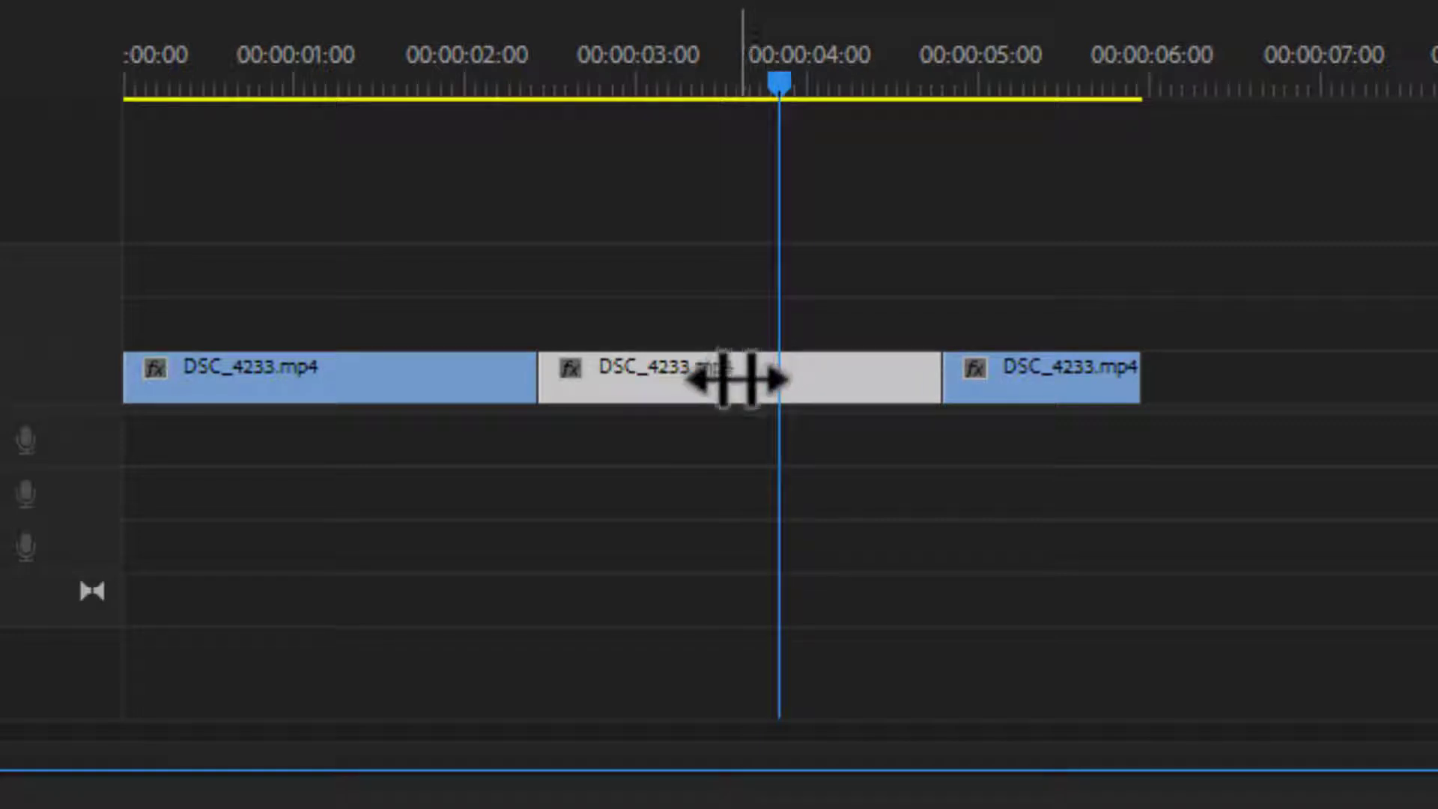
# Slide the middle clip left, right, then left again, settling it around 1.6–3.9 seconds
pyautogui.moveTo(739, 378); pyautogui.dragTo(537, 378)
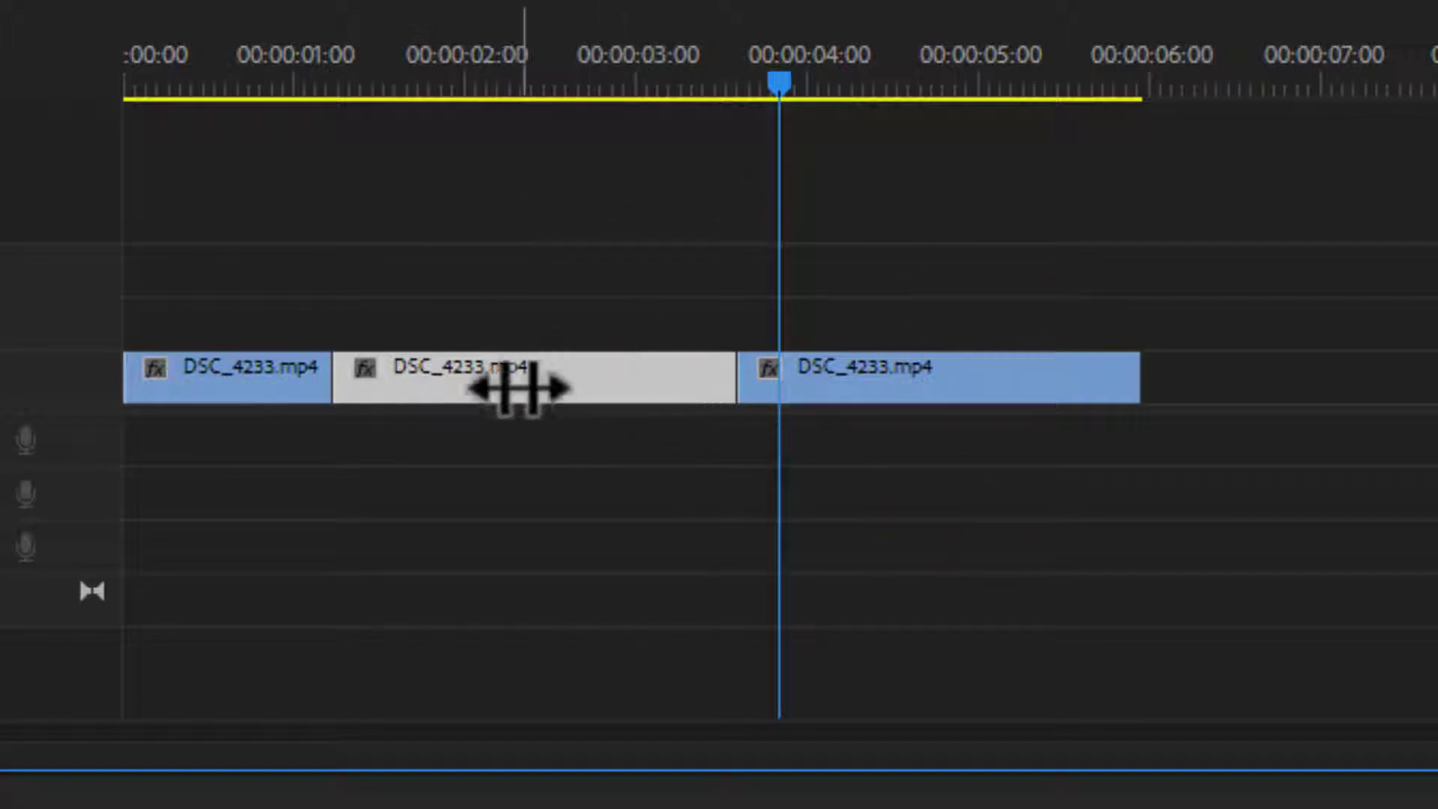
pyautogui.moveTo(533, 379); pyautogui.dragTo(731, 380)
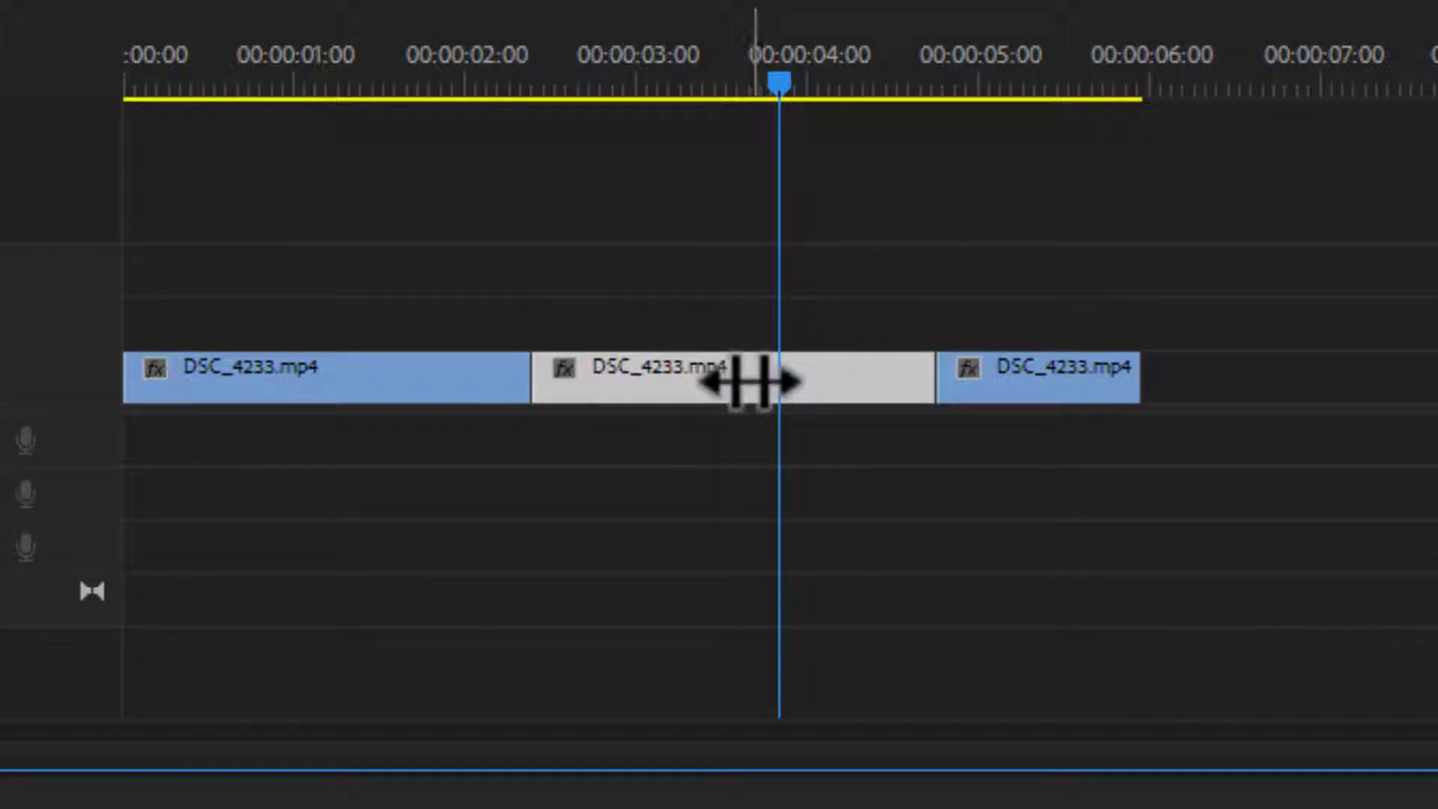
pyautogui.moveTo(753, 381); pyautogui.dragTo(638, 383)
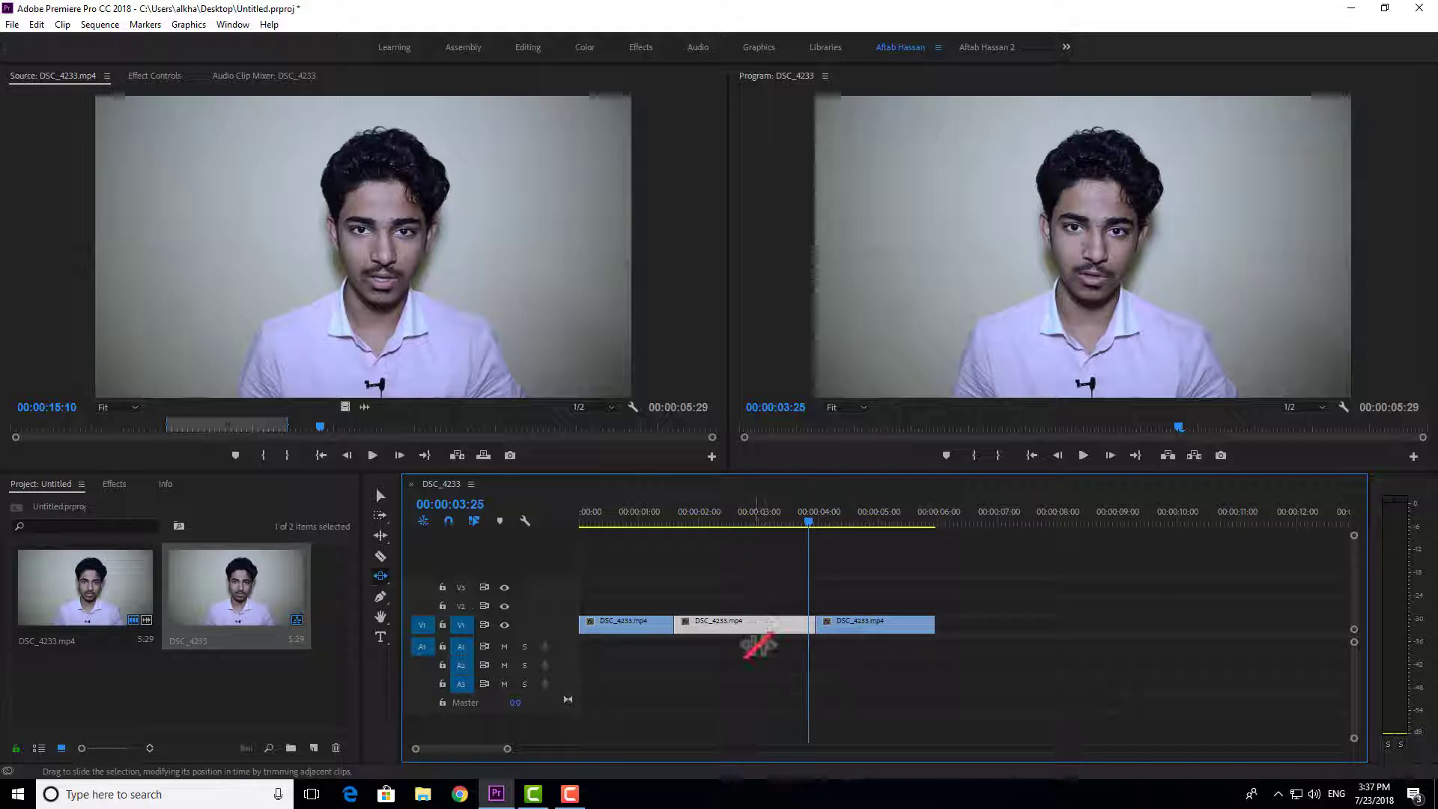
# Drag the playhead back to 00:00:00:00 to review the three-clip edit
pyautogui.moveTo(686, 517); pyautogui.dragTo(569, 533)
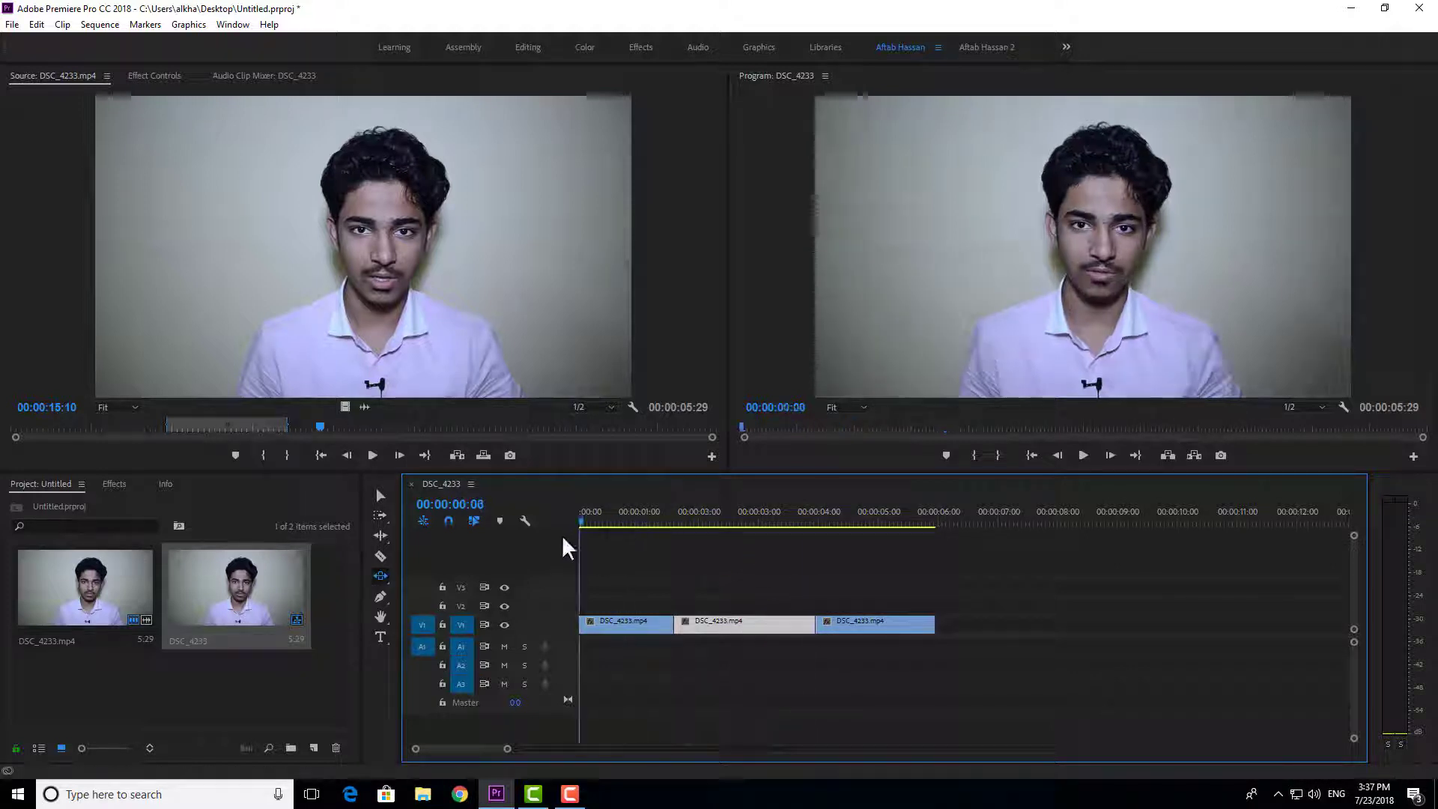